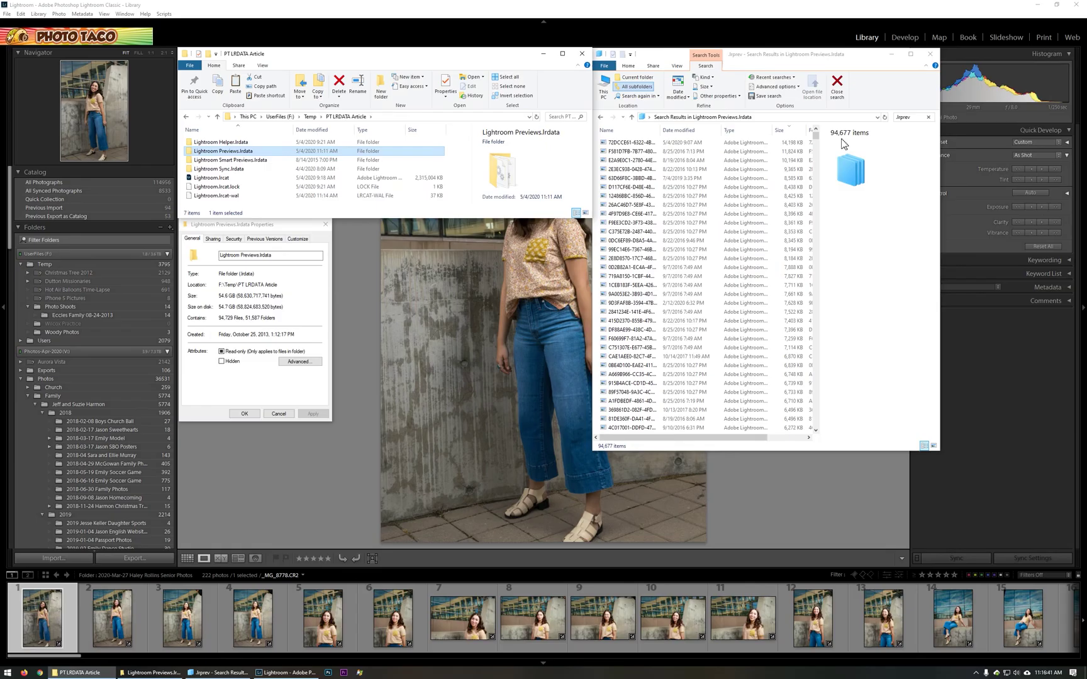
# Step: Bring Lightroom forward, browse the 222-photo folder in Grid view, and open _MG_8778.CR2 in Loupe
pyautogui.click(503, 5)
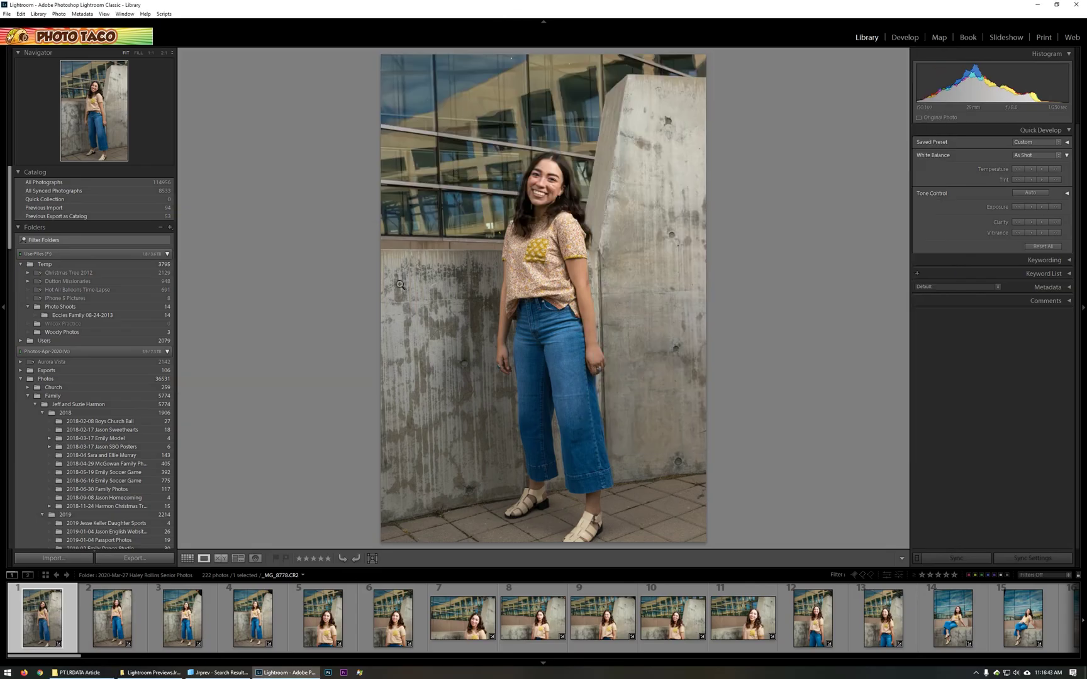
pyautogui.press('g')
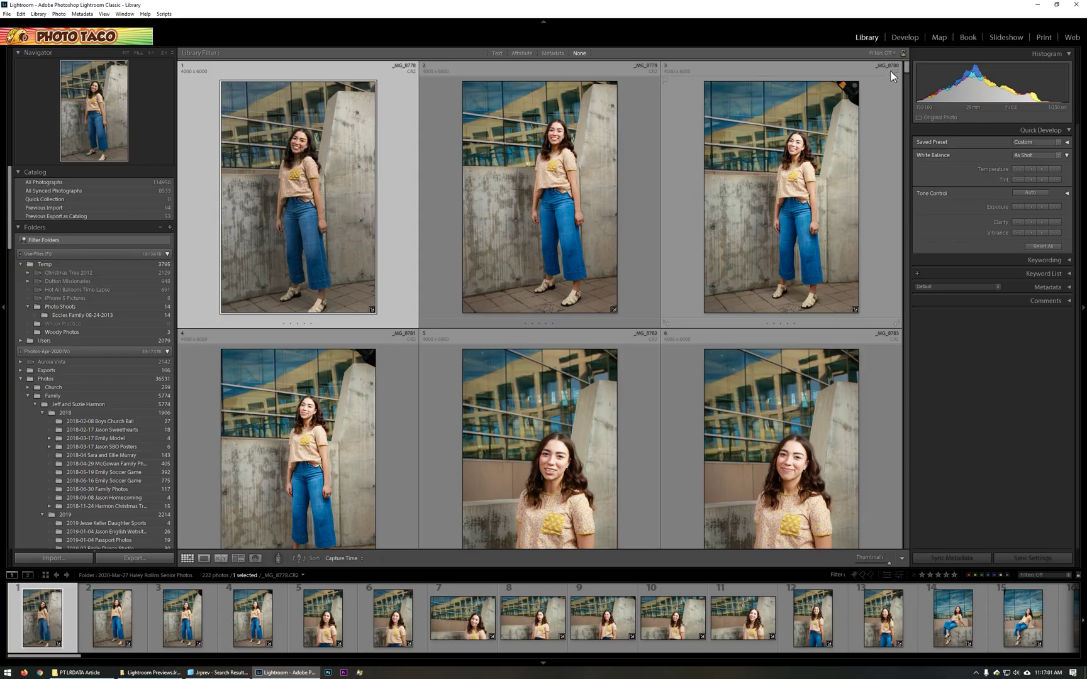
pyautogui.moveTo(905, 66); pyautogui.dragTo(761, 60)
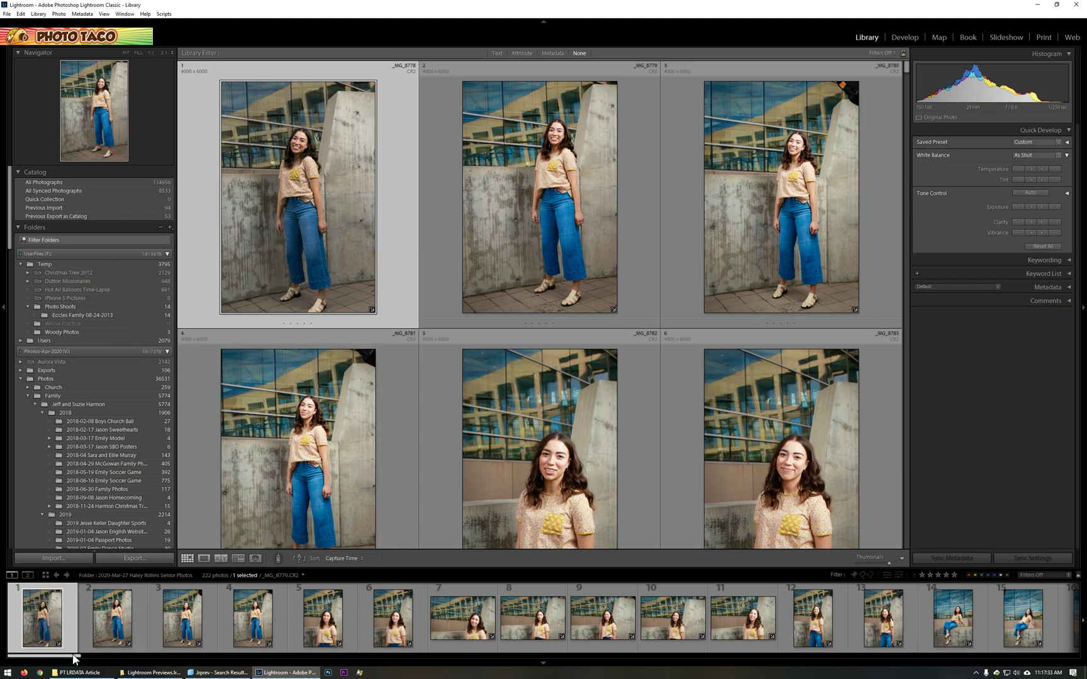
pyautogui.moveTo(74, 658); pyautogui.dragTo(38, 676)
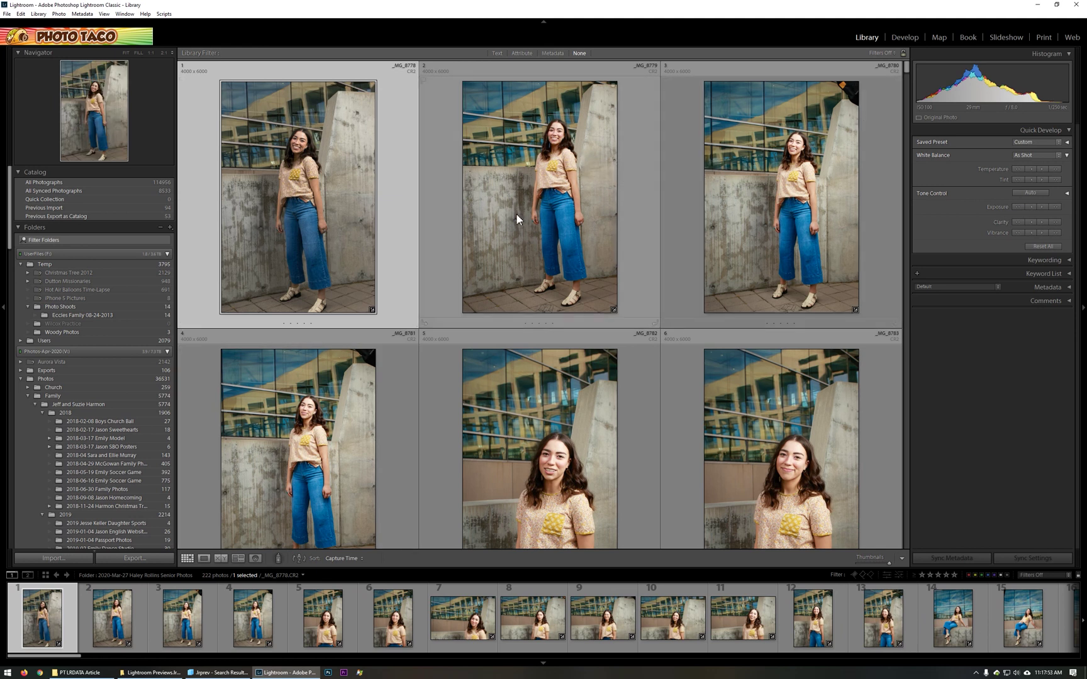
pyautogui.doubleClick(361, 282)
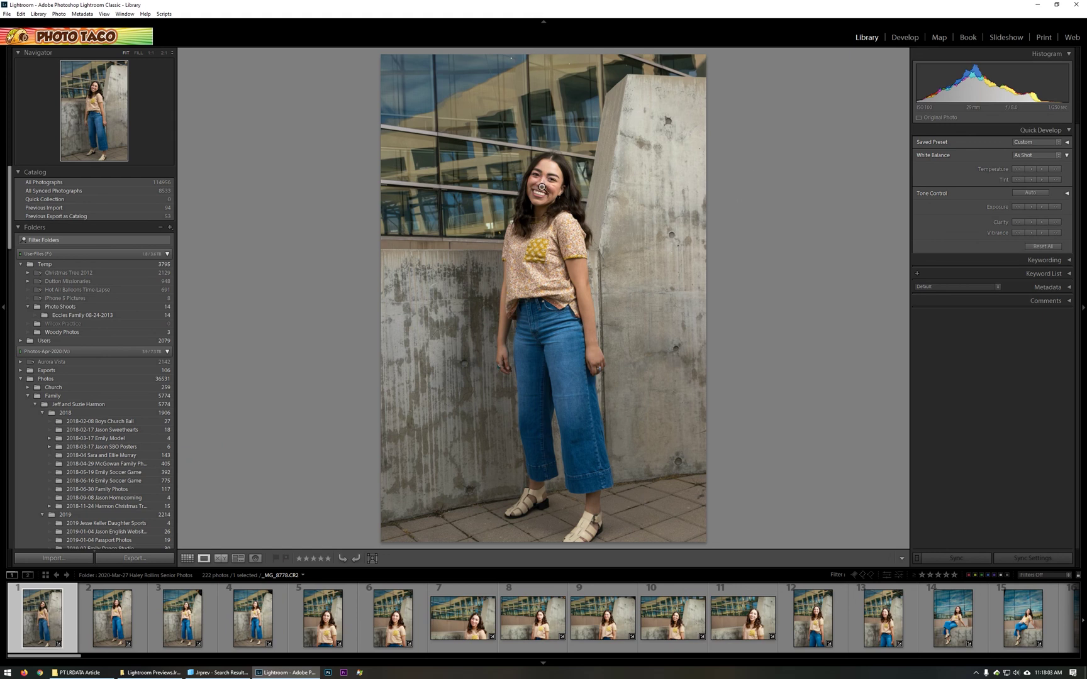
# Step: Move to _MG_8779, zoom to 1:1 and back to Fit, then bring up the PT LRDATA Article folder
pyautogui.press('Right')
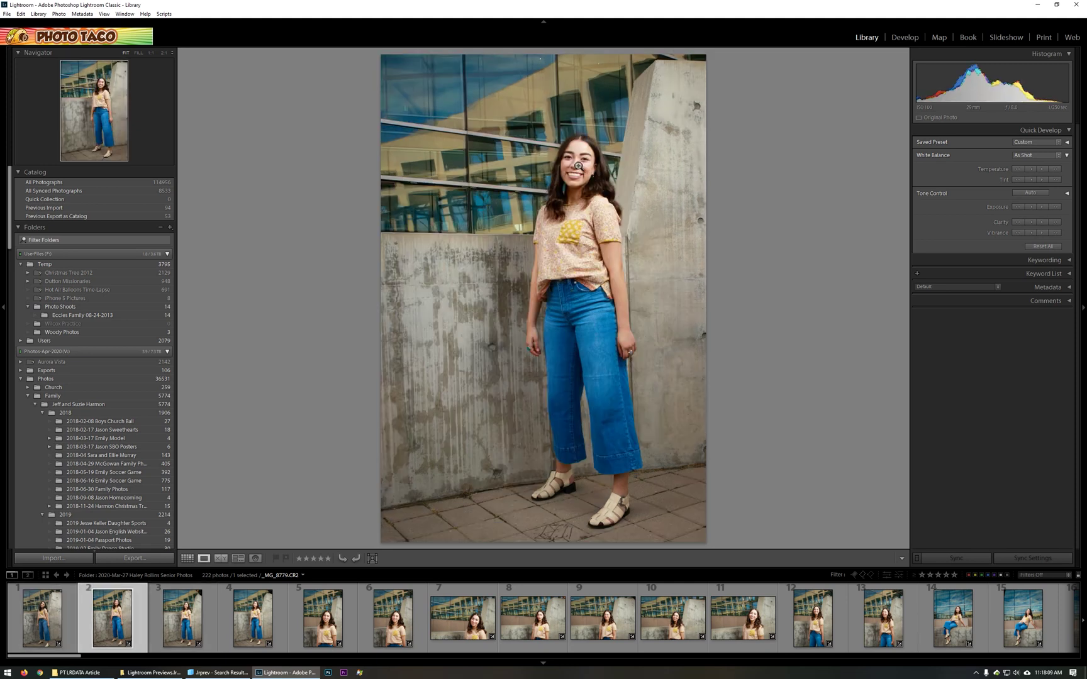
pyautogui.click(578, 166)
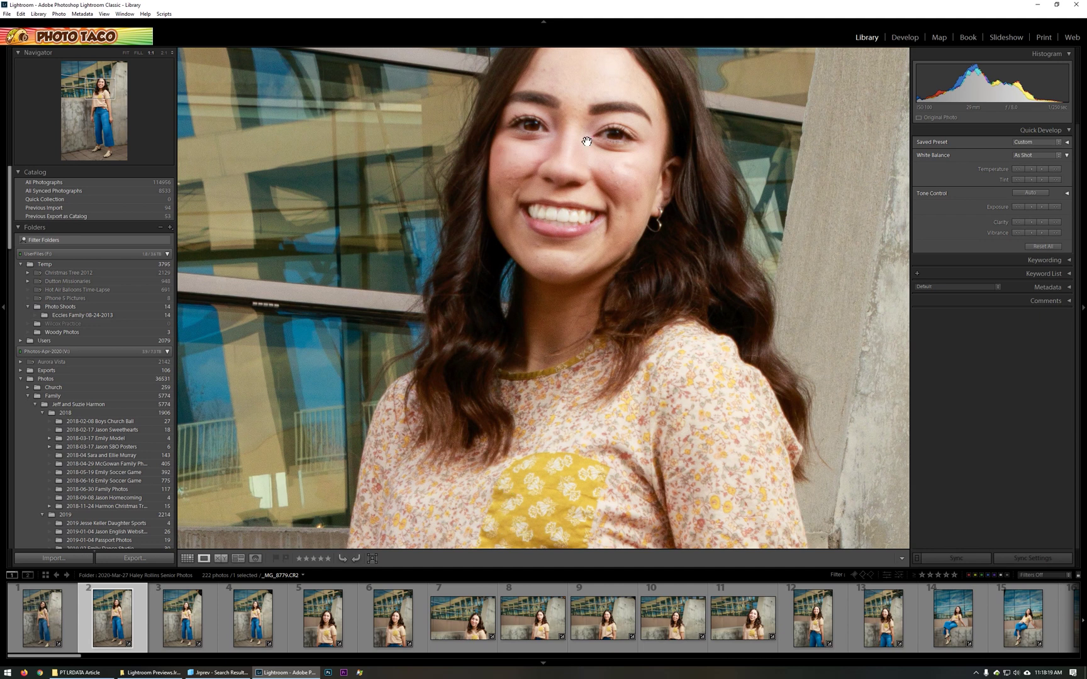
pyautogui.click(545, 144)
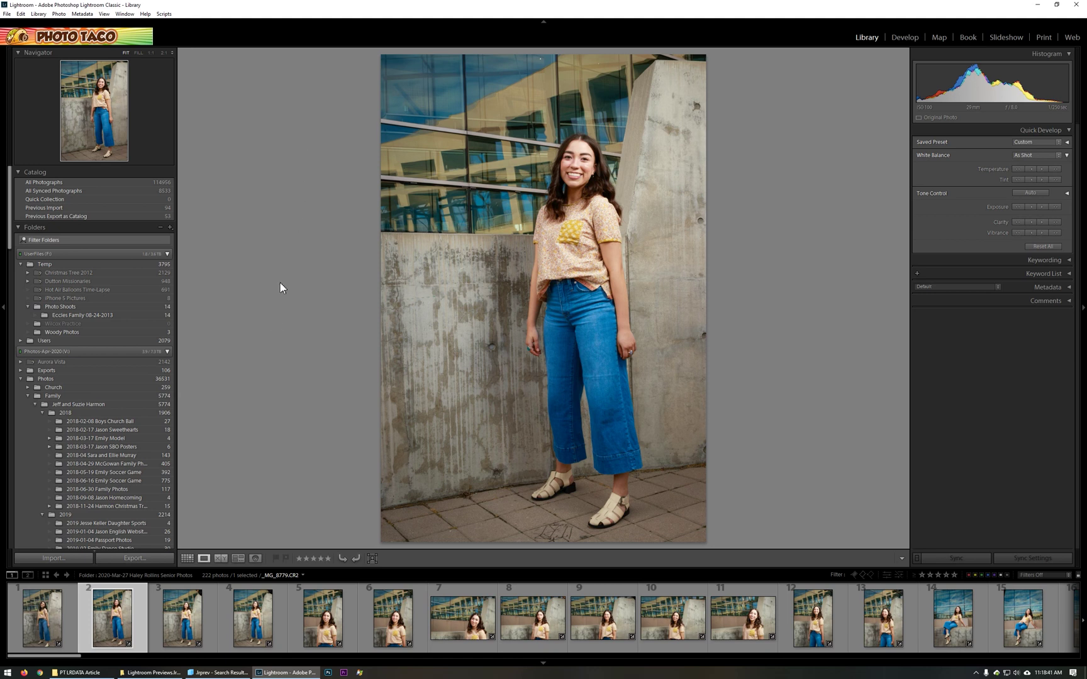
pyautogui.click(75, 672)
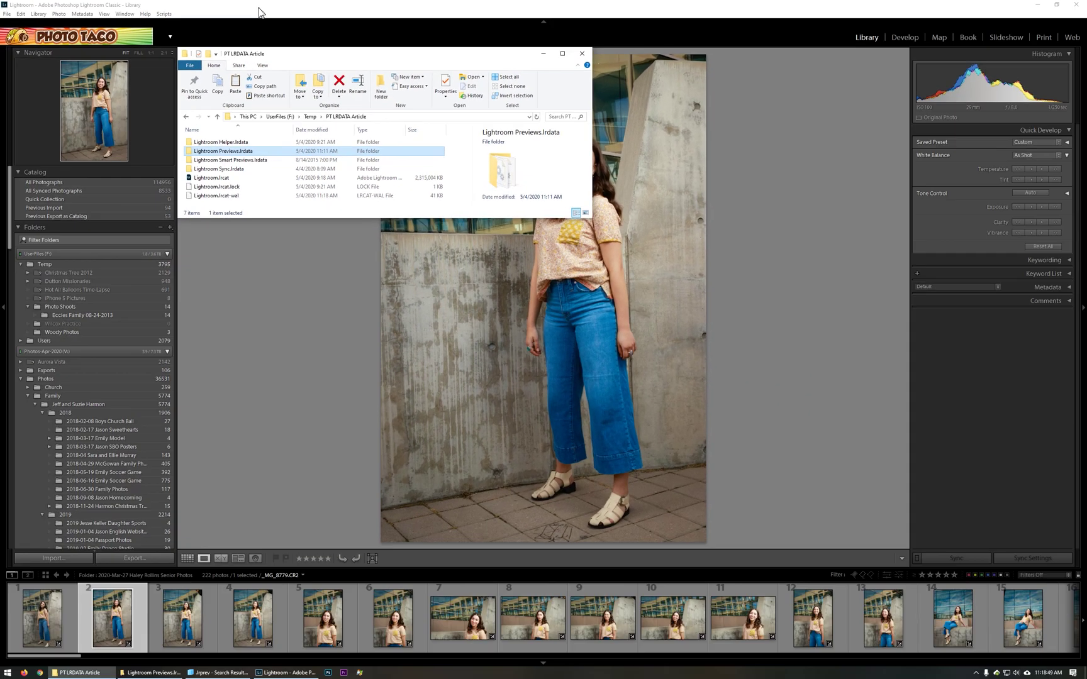
# Step: Bring Lightroom back in front of the PT LRDATA Article folder, showing _MG_8779.CR2
pyautogui.click(286, 672)
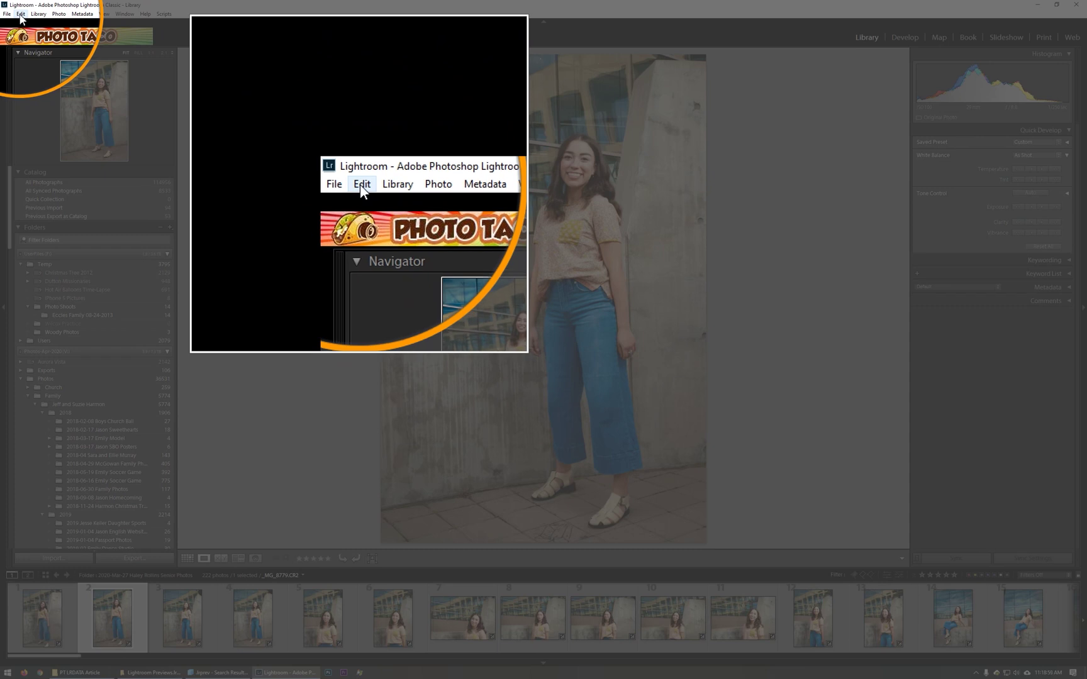
# Step: Open Edit > Catalog Settings on File Handling and expand the Standard Preview Size choices
pyautogui.click(20, 14)
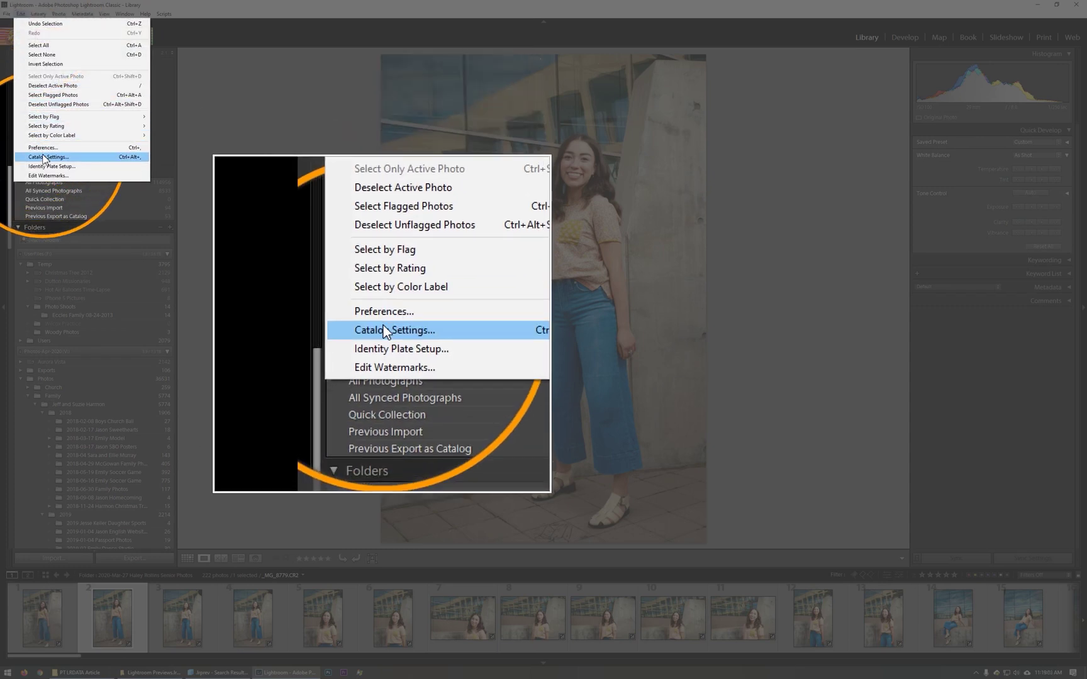
pyautogui.click(44, 158)
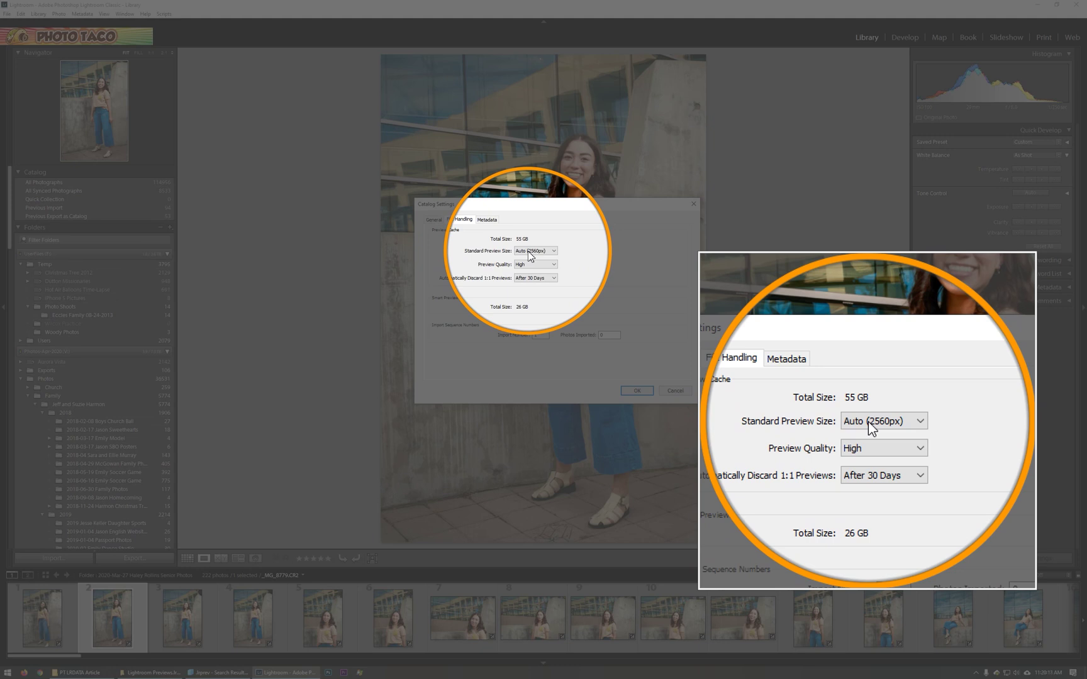
pyautogui.click(528, 253)
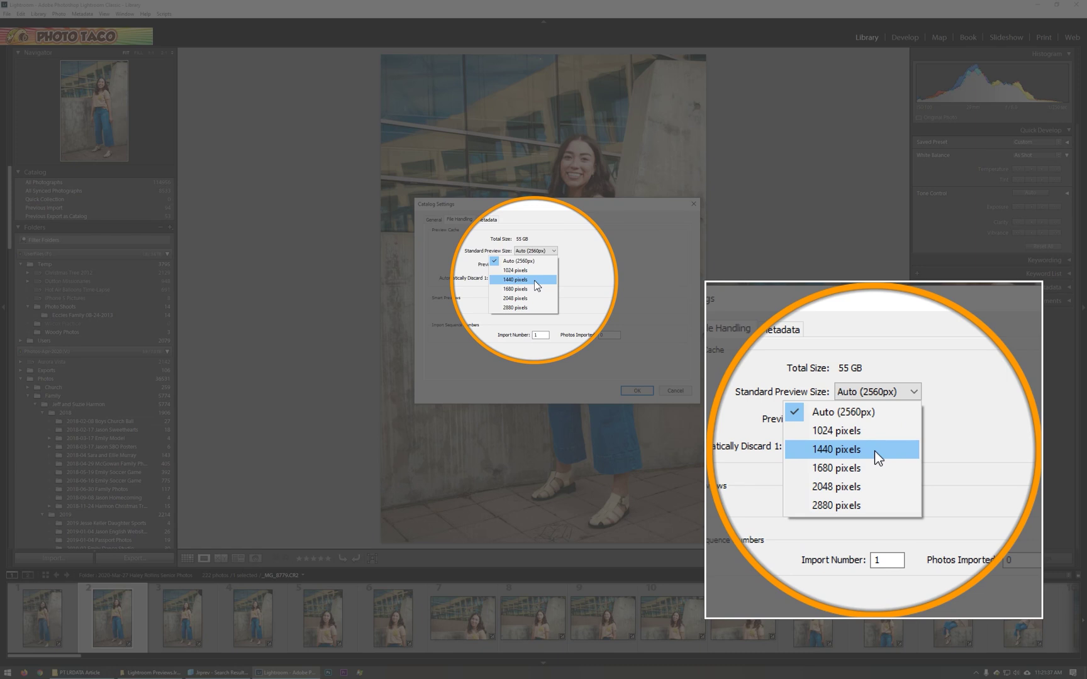
# Step: Choose 1440 pixels as the Standard Preview Size
pyautogui.click(537, 286)
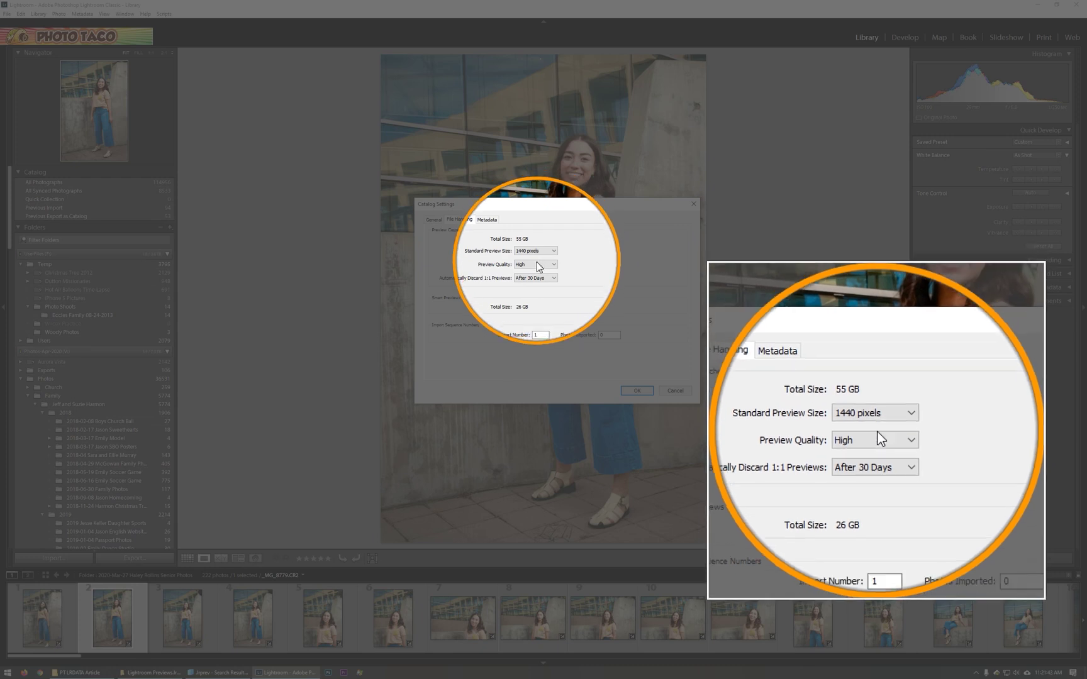
# Step: Change the catalog's Preview Quality from High to Medium
pyautogui.click(536, 269)
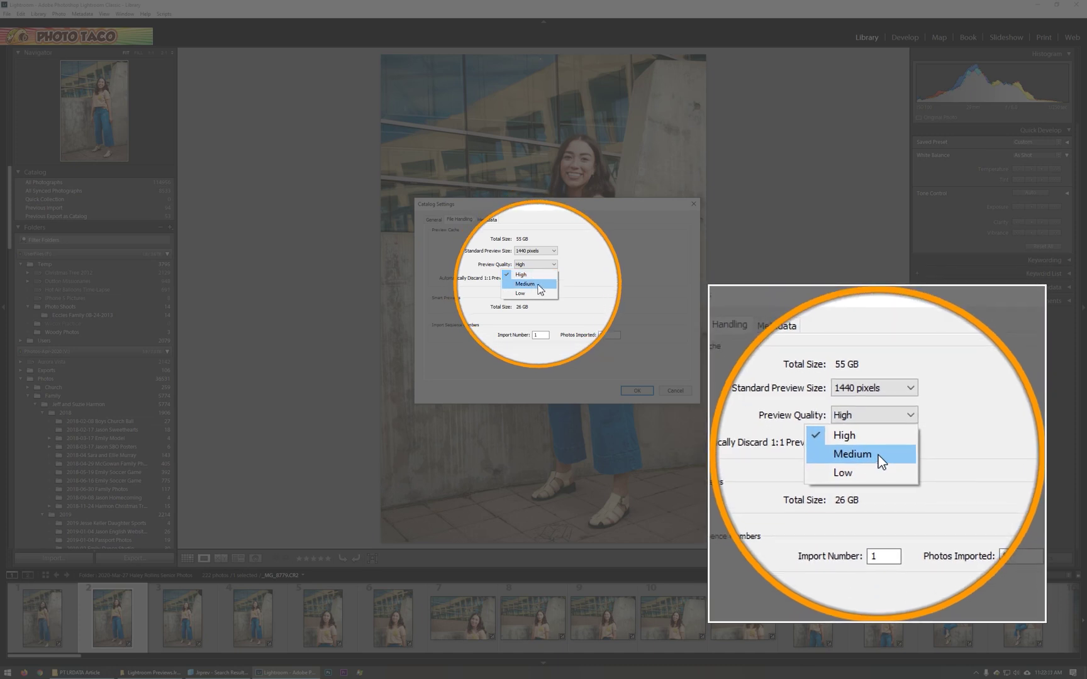
pyautogui.click(538, 287)
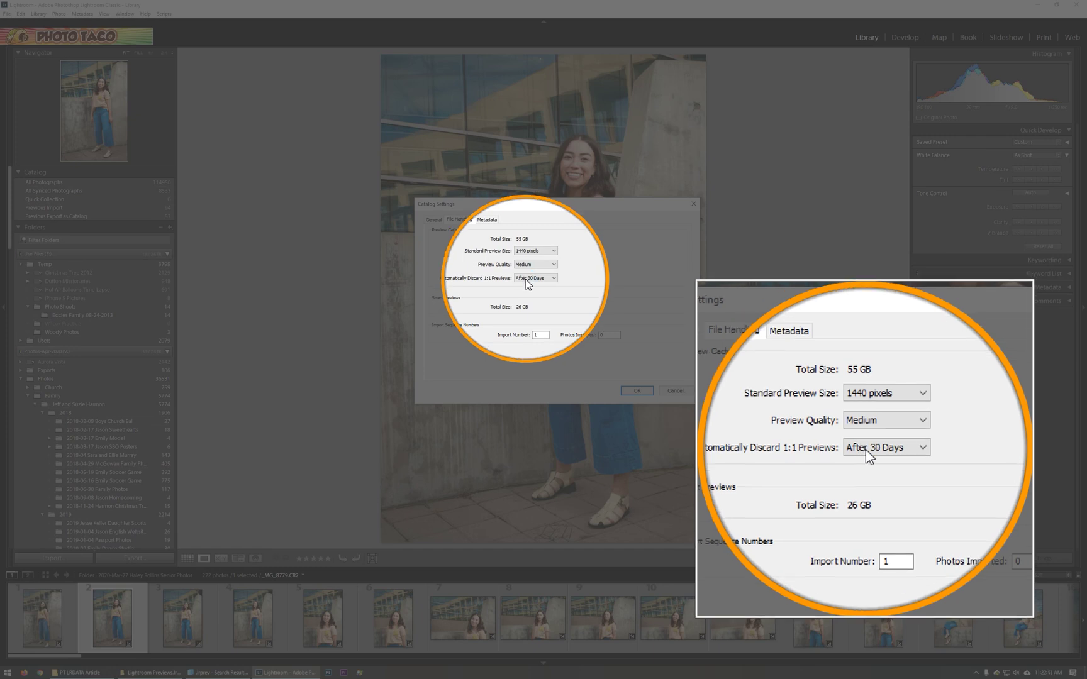
# Step: Set Automatically Discard 1:1 Previews to After One Day
pyautogui.click(525, 278)
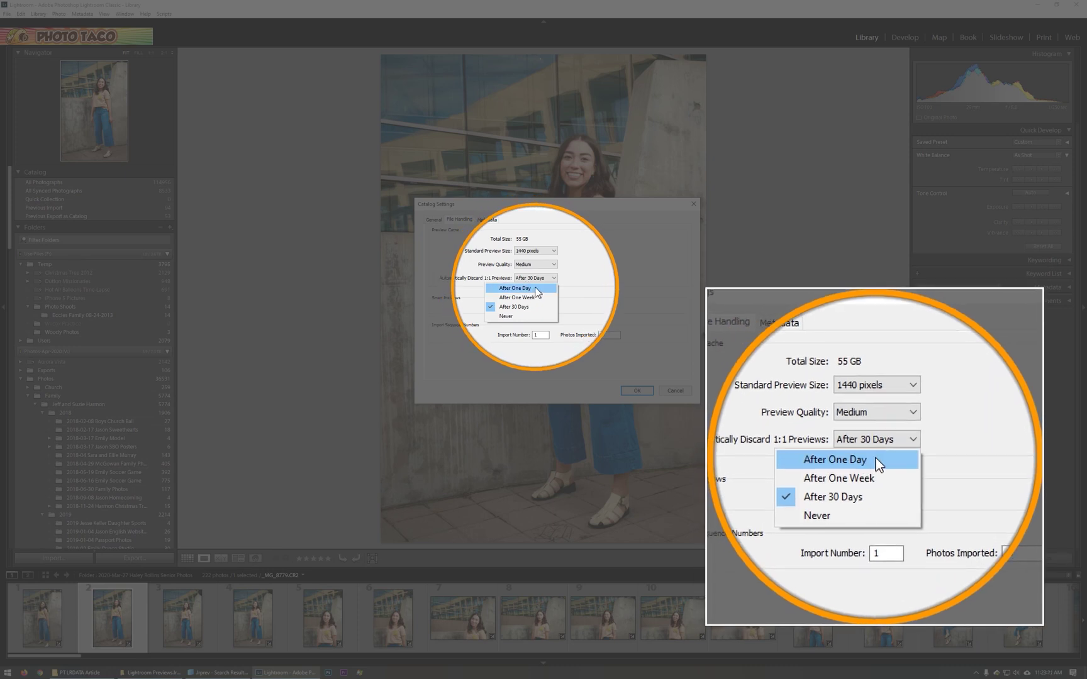
pyautogui.click(535, 289)
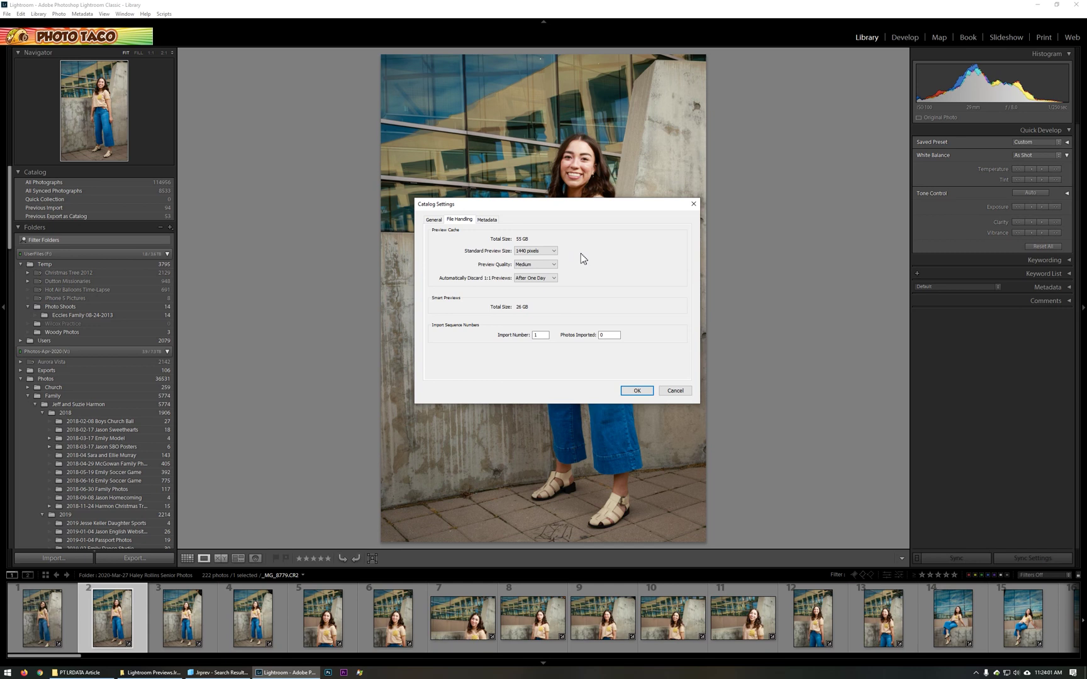
pyautogui.click(79, 673)
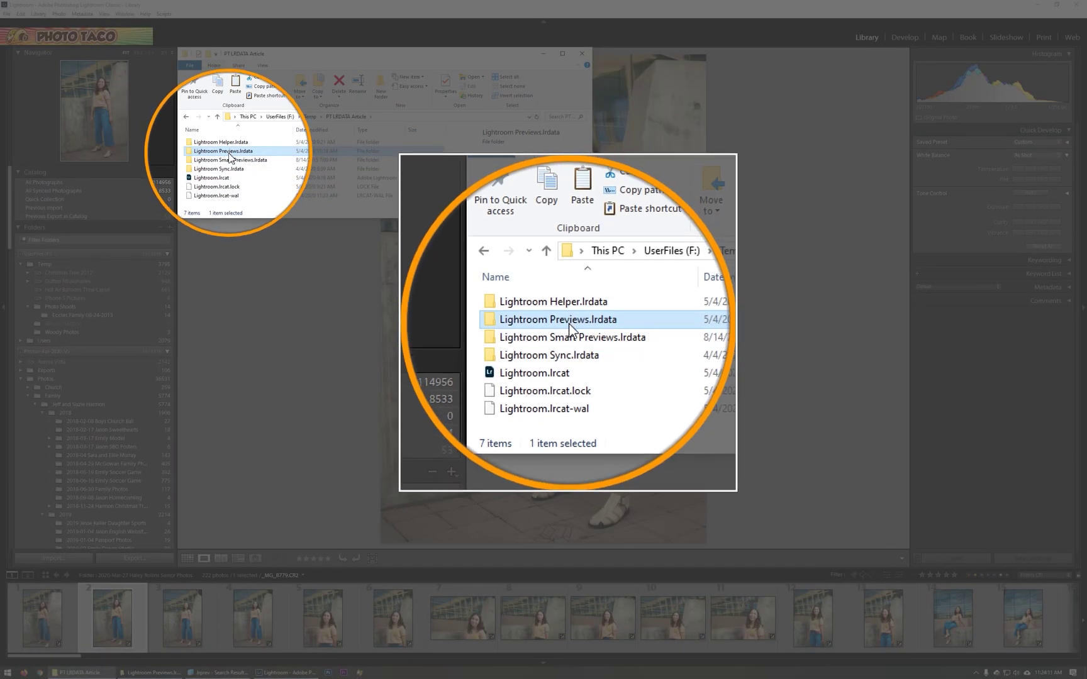
pyautogui.moveTo(229, 157)
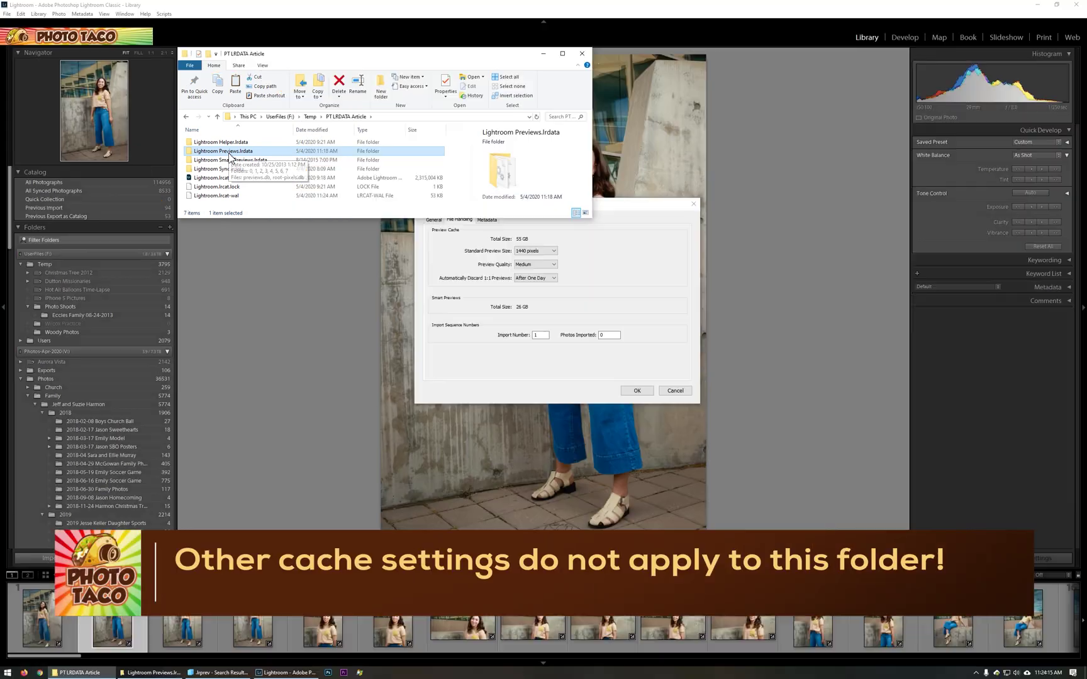
pyautogui.click(627, 208)
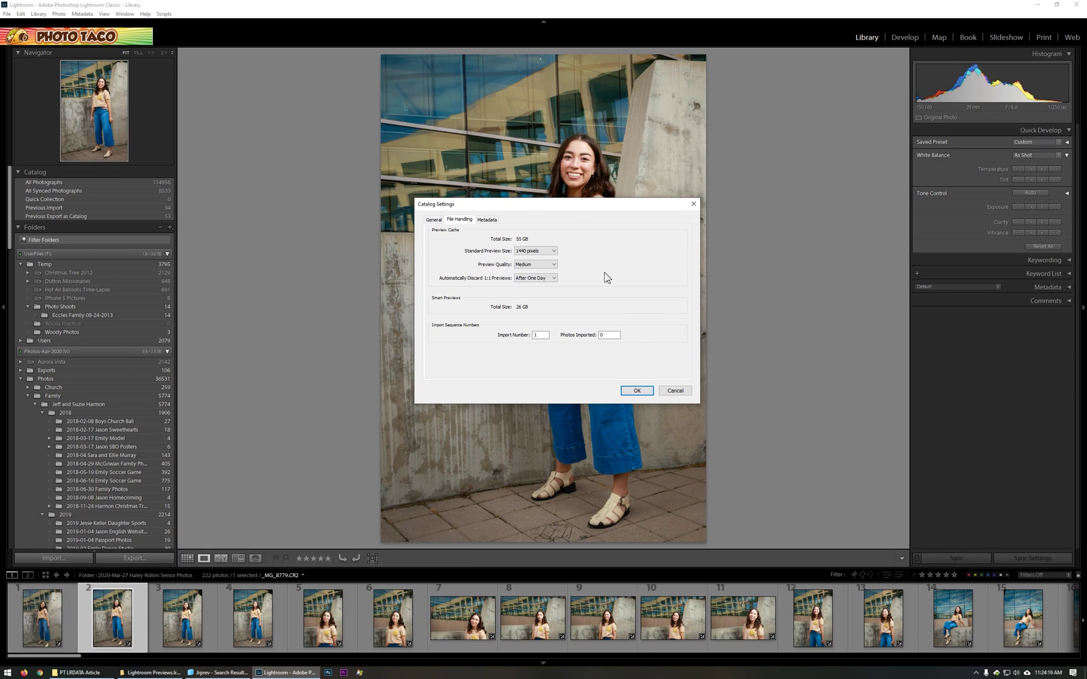
# Step: Cancel Catalog Settings and bring up the .lrprev search, previews properties, and PT LRDATA Article windows
pyautogui.click(673, 391)
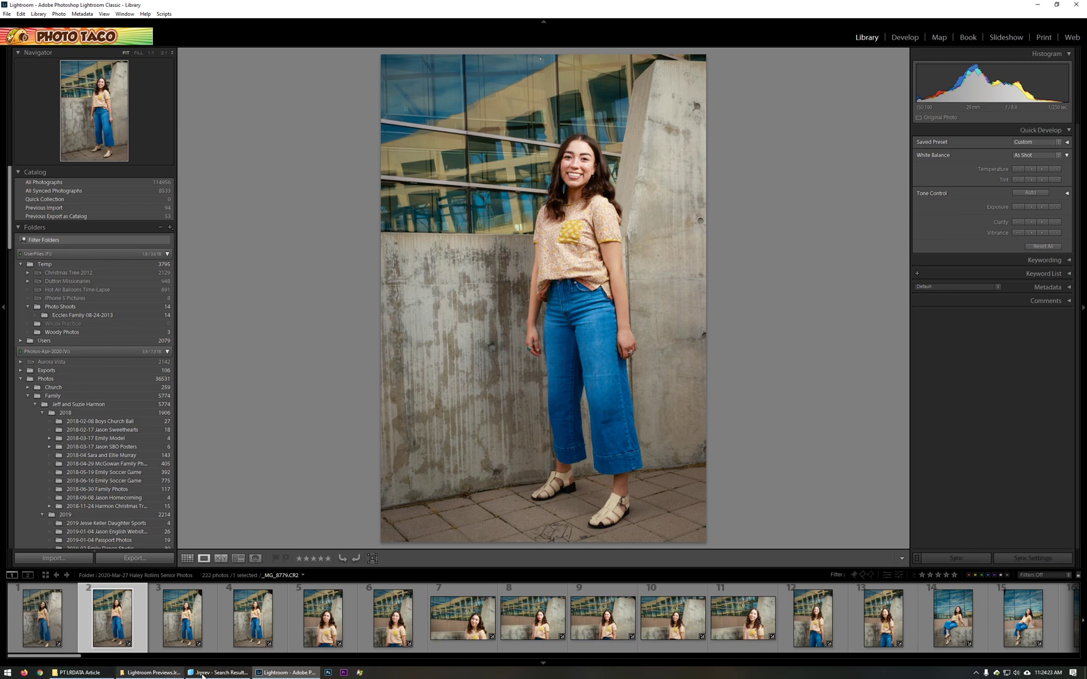
pyautogui.click(202, 674)
pyautogui.click(151, 672)
pyautogui.click(79, 672)
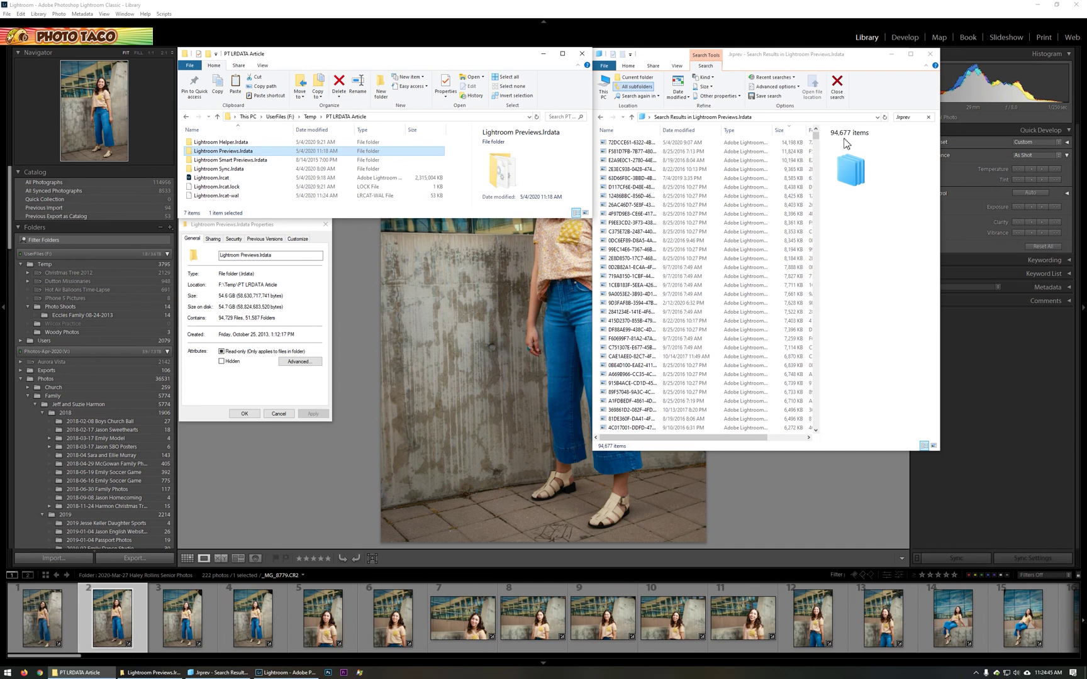
# Step: Return to Lightroom, switch to Grid view, and quit Lightroom, skipping the catalog backup
pyautogui.click(301, 11)
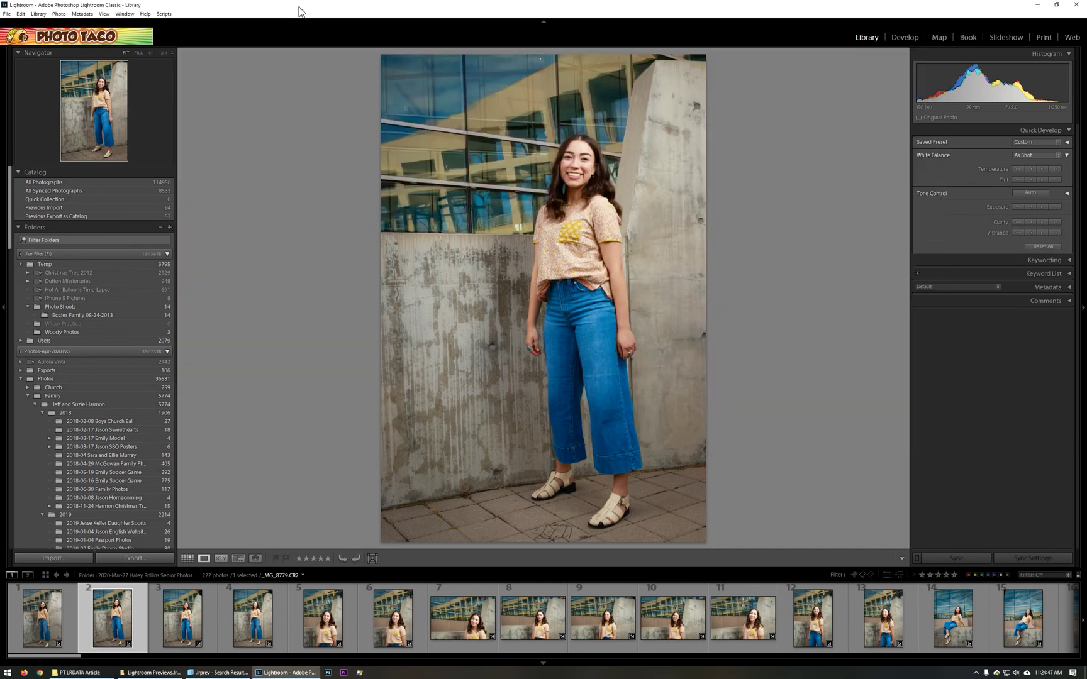
pyautogui.press('g')
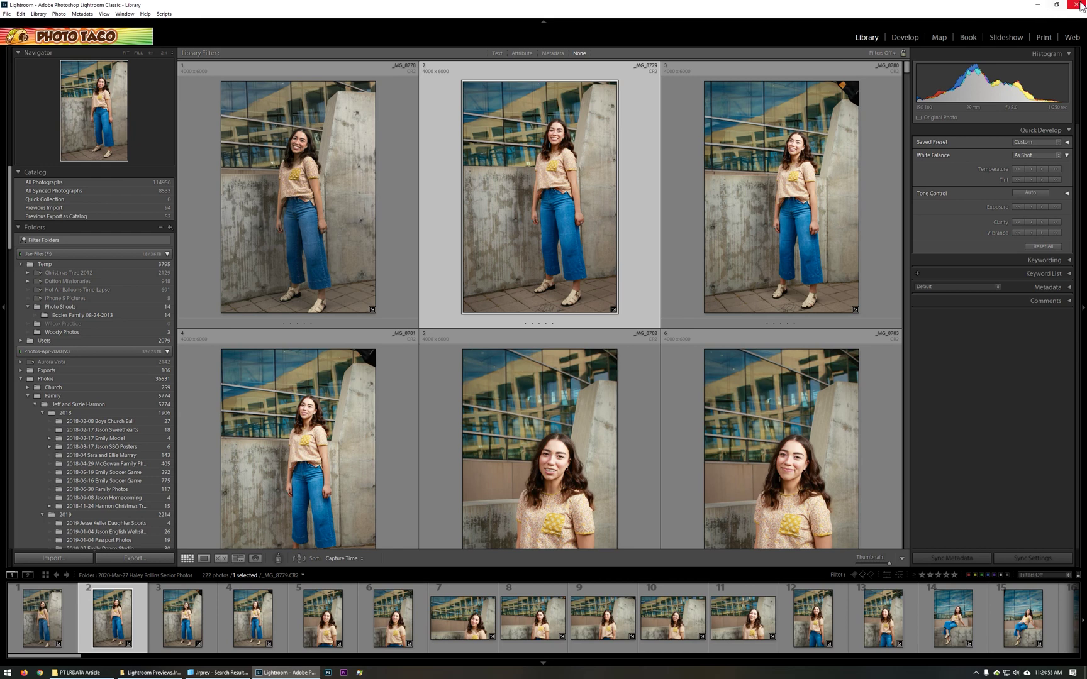
pyautogui.click(1079, 5)
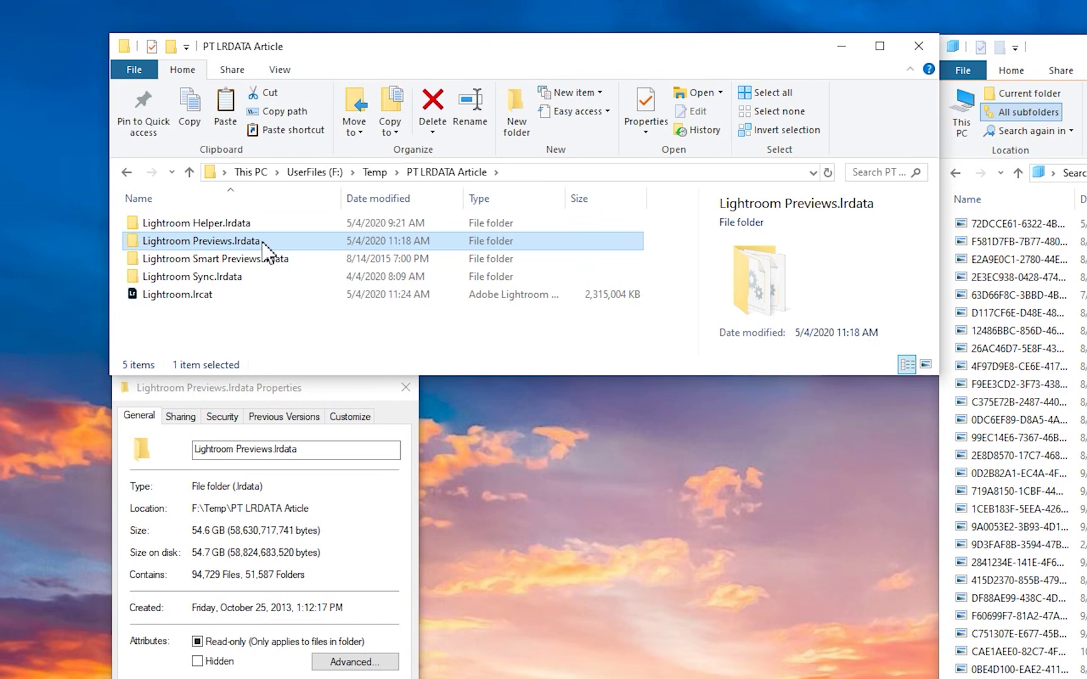
# Step: Rename the Lightroom Previews.lrdata folder to Lightroom Previews.lrdata.old
pyautogui.moveTo(264, 245)
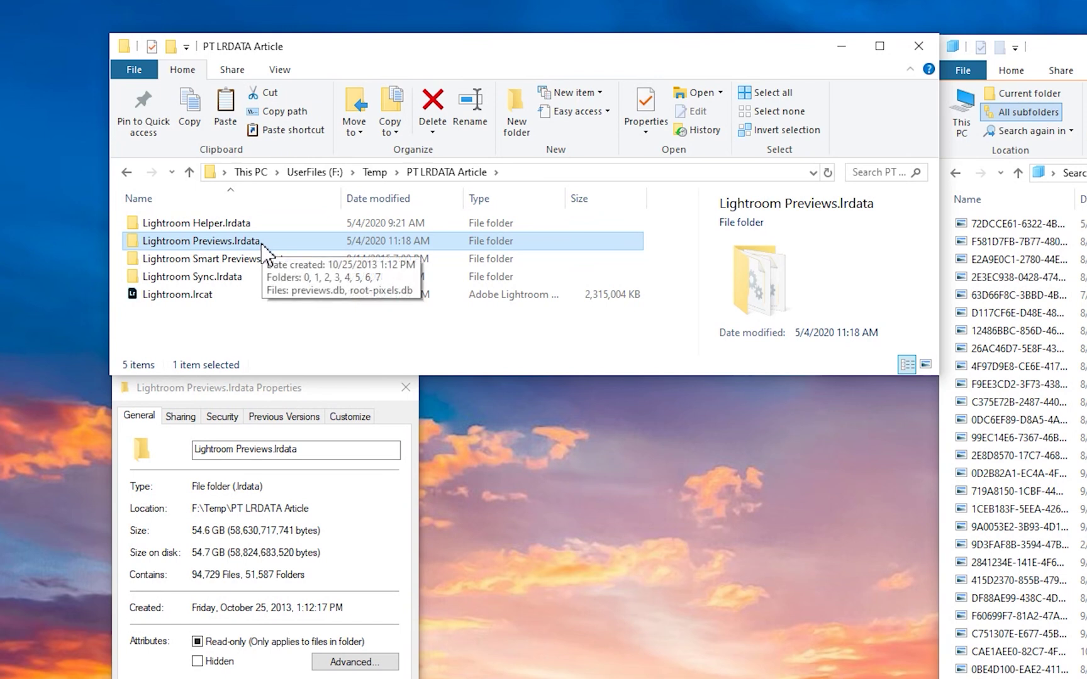
pyautogui.click(264, 246)
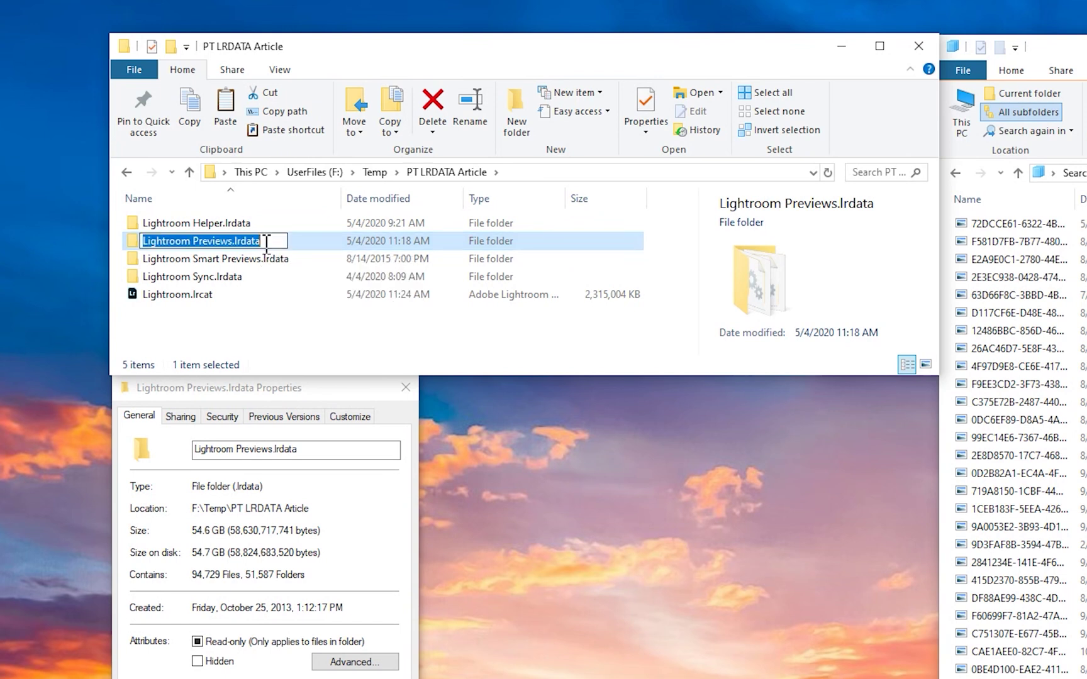
pyautogui.click(264, 246)
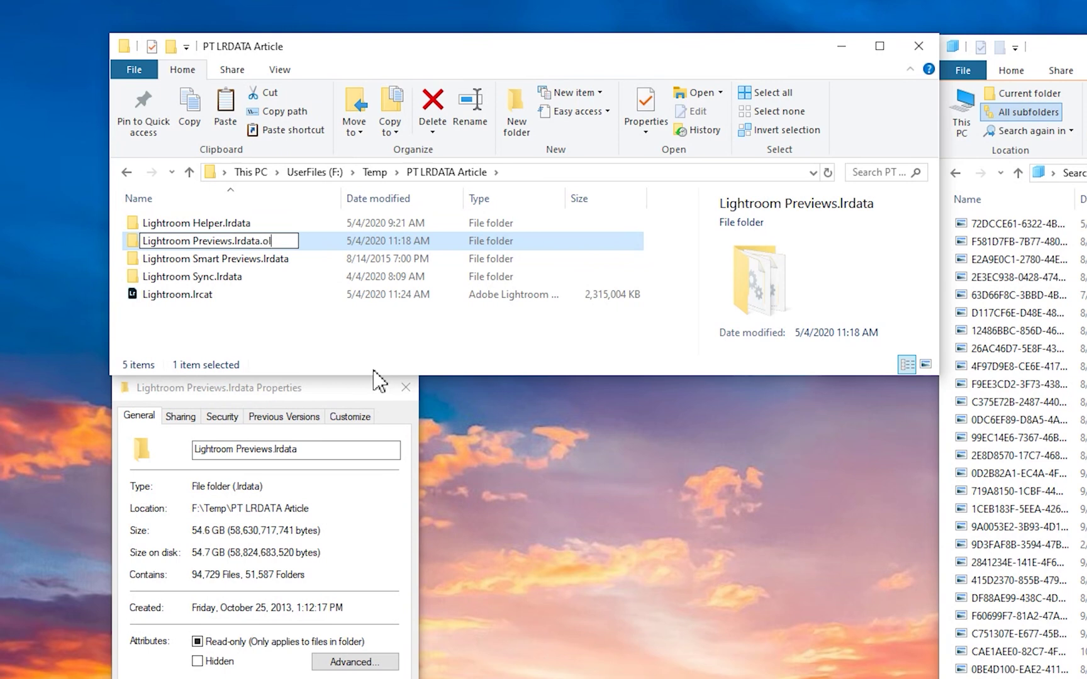
pyautogui.press('Return')
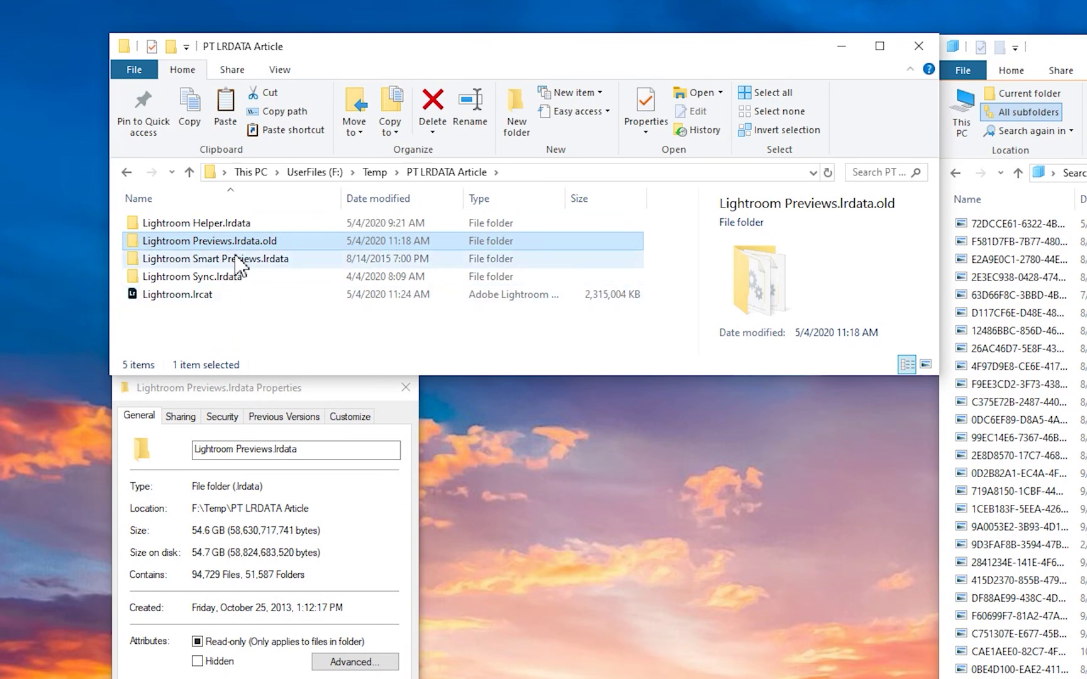
pyautogui.moveTo(205, 245)
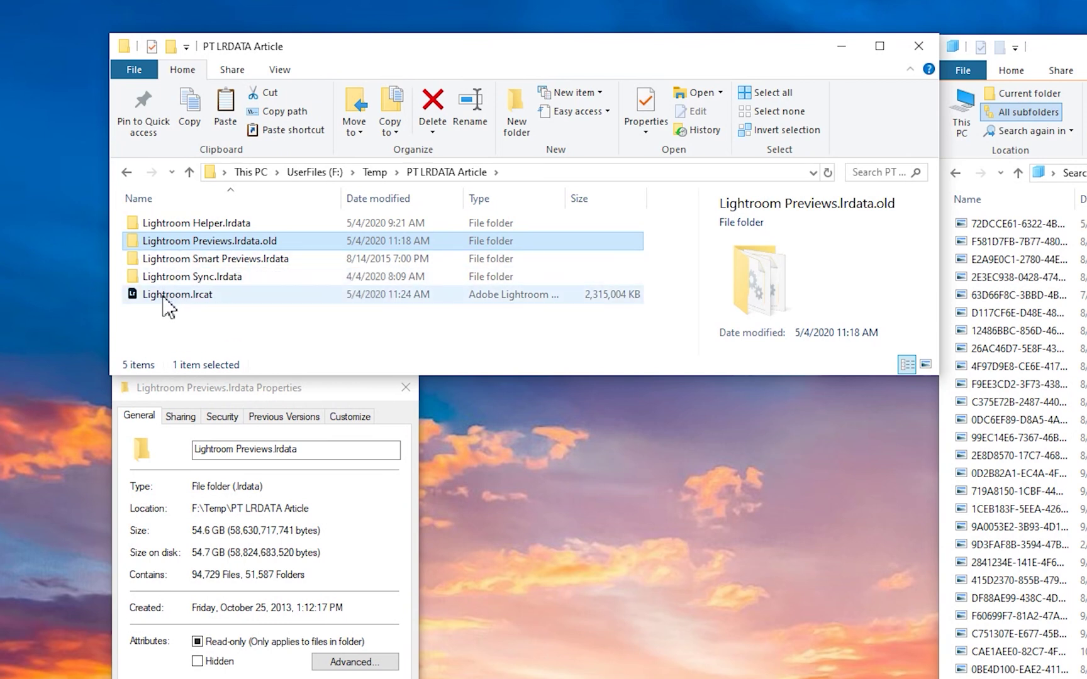
pyautogui.moveTo(163, 298)
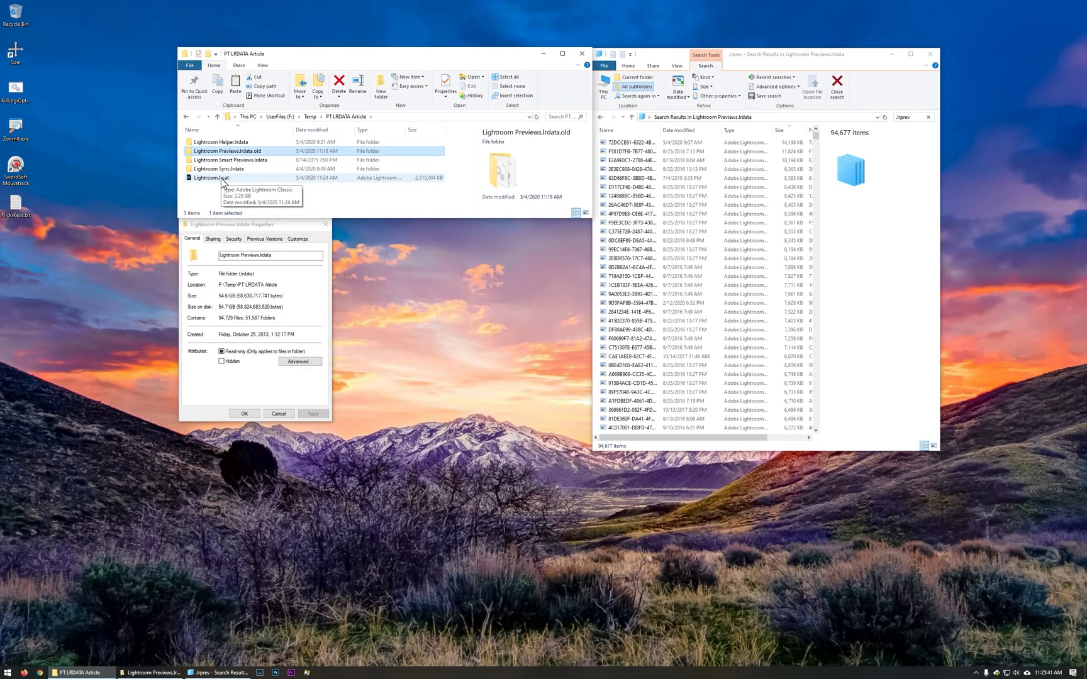
# Step: Reopen Lightroom.lrcat so the 222-photo 2020-Mar-27 senior-portrait folder shows in the grid
pyautogui.click(222, 181)
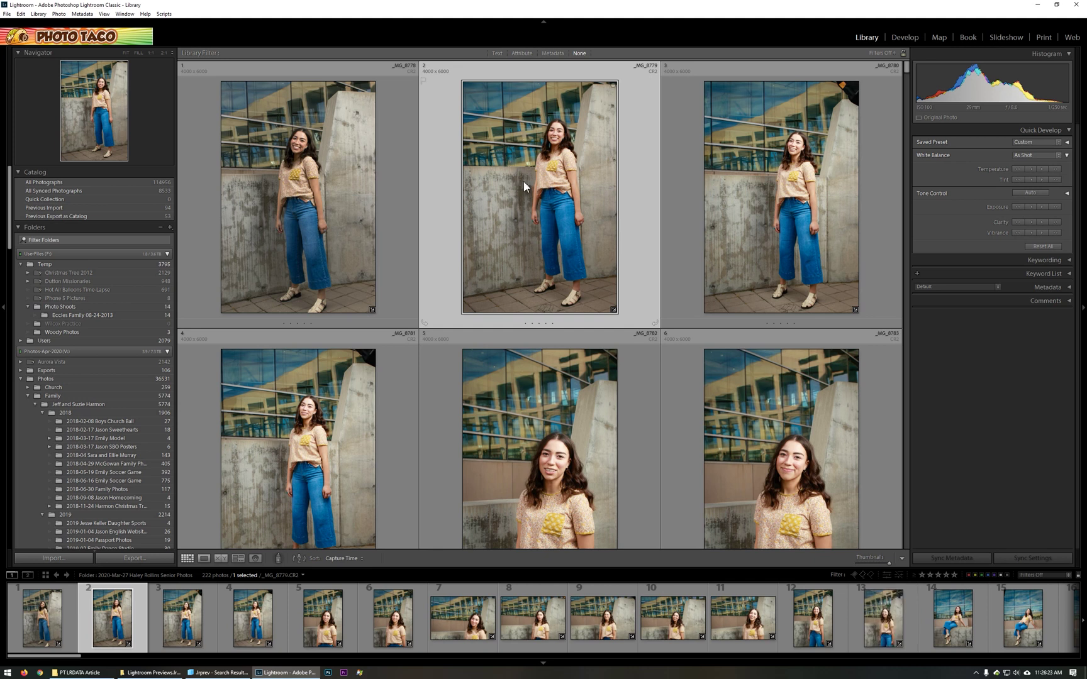
# Step: Search Lightroom Previews.lrdata for *.lrprev files, finding only 16, then return to Lightroom
pyautogui.click(77, 672)
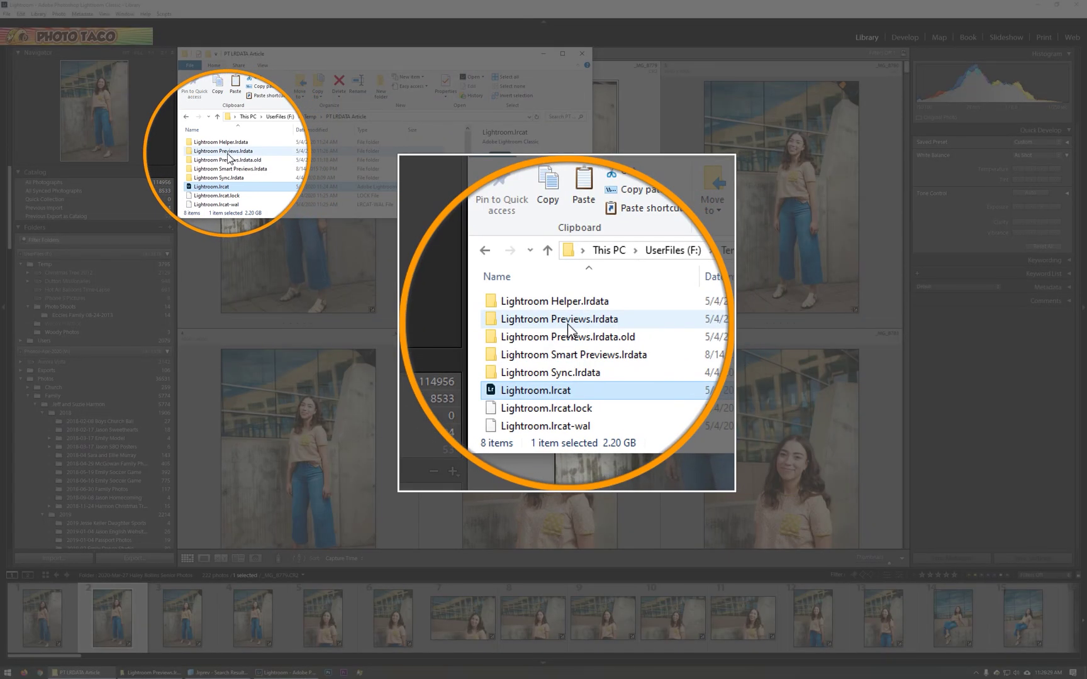
pyautogui.moveTo(232, 156)
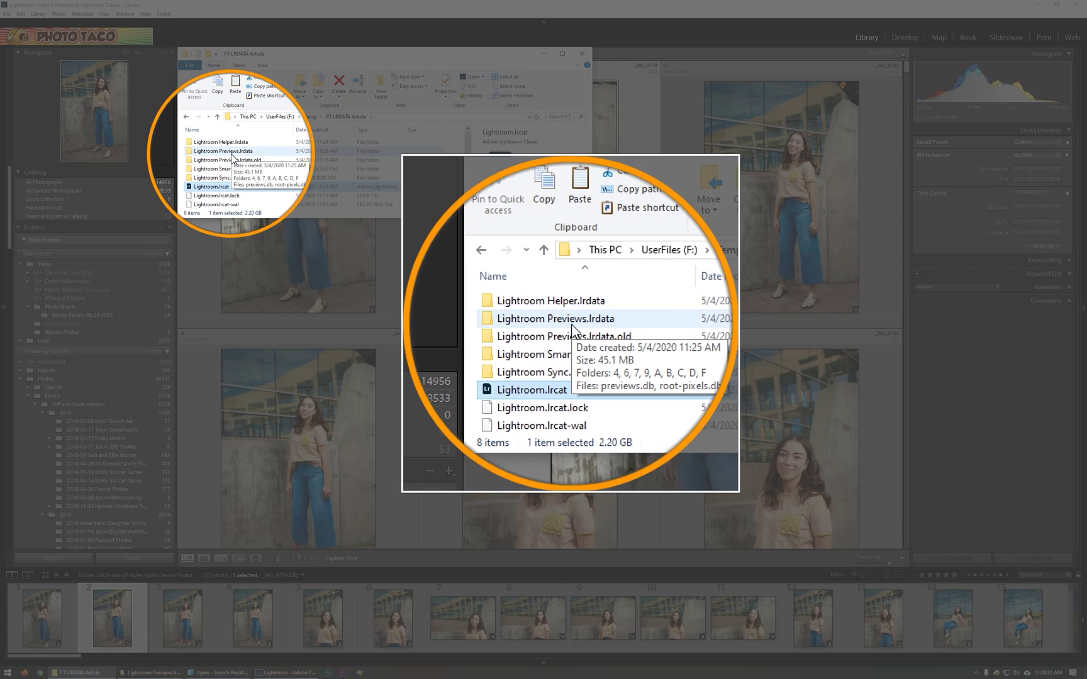
pyautogui.doubleClick(231, 152)
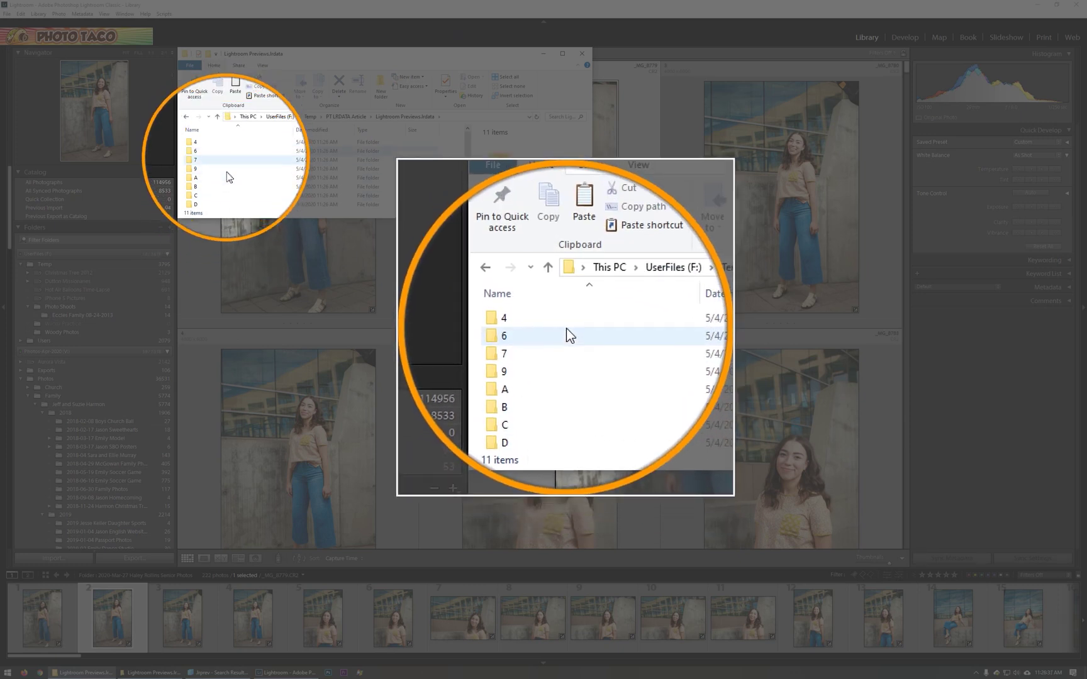
pyautogui.moveTo(233, 182)
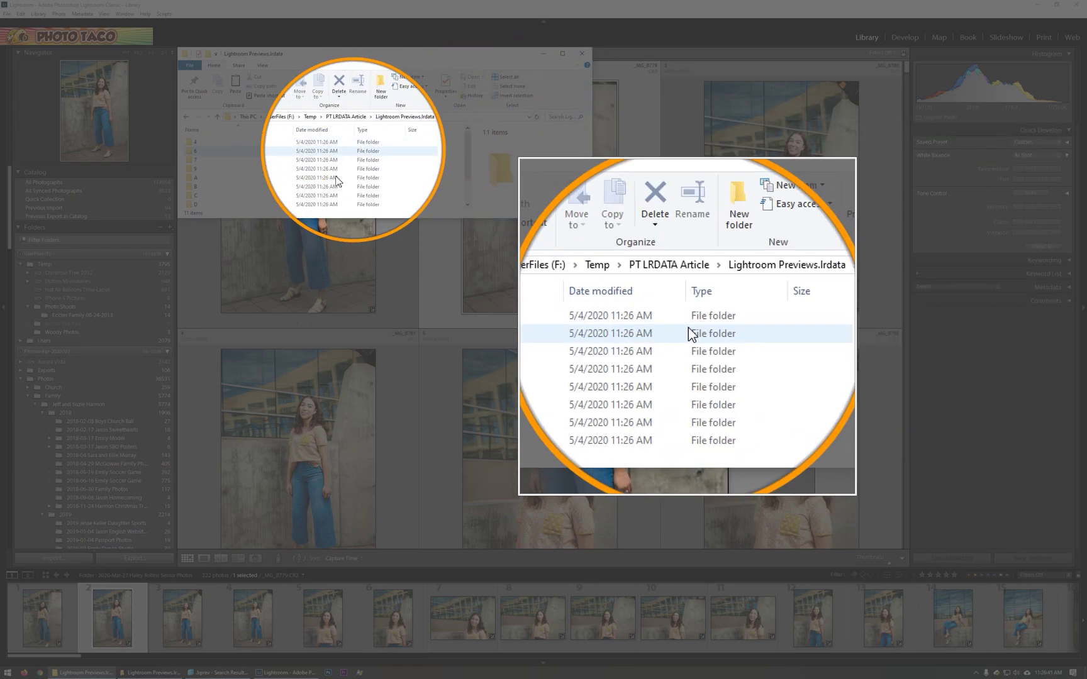
pyautogui.click(559, 118)
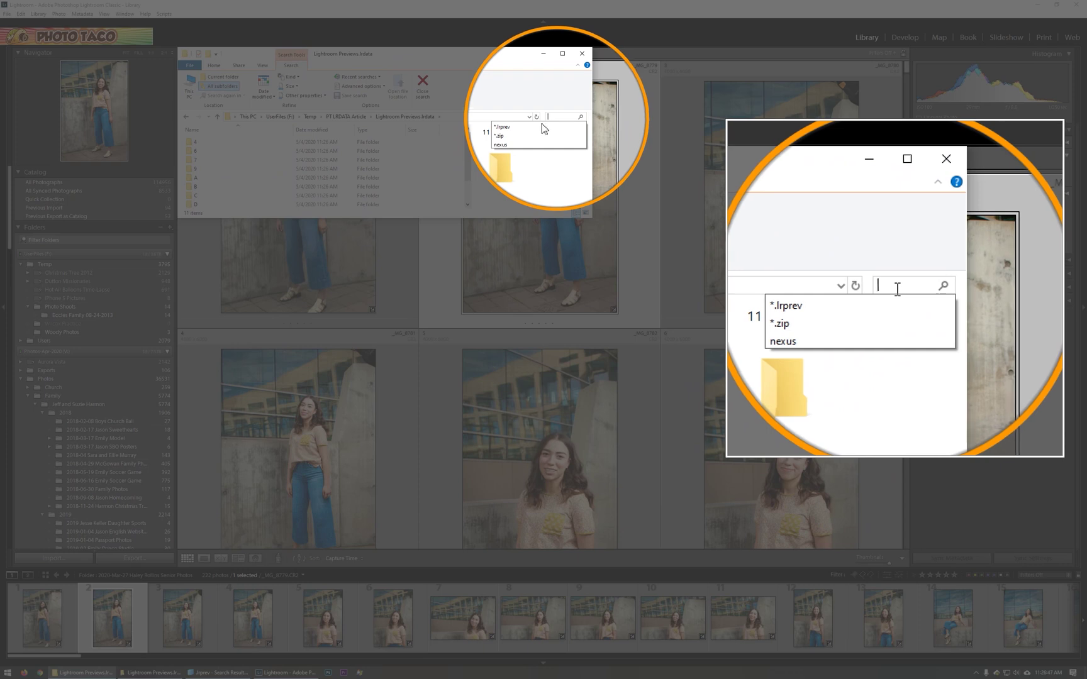
pyautogui.click(507, 129)
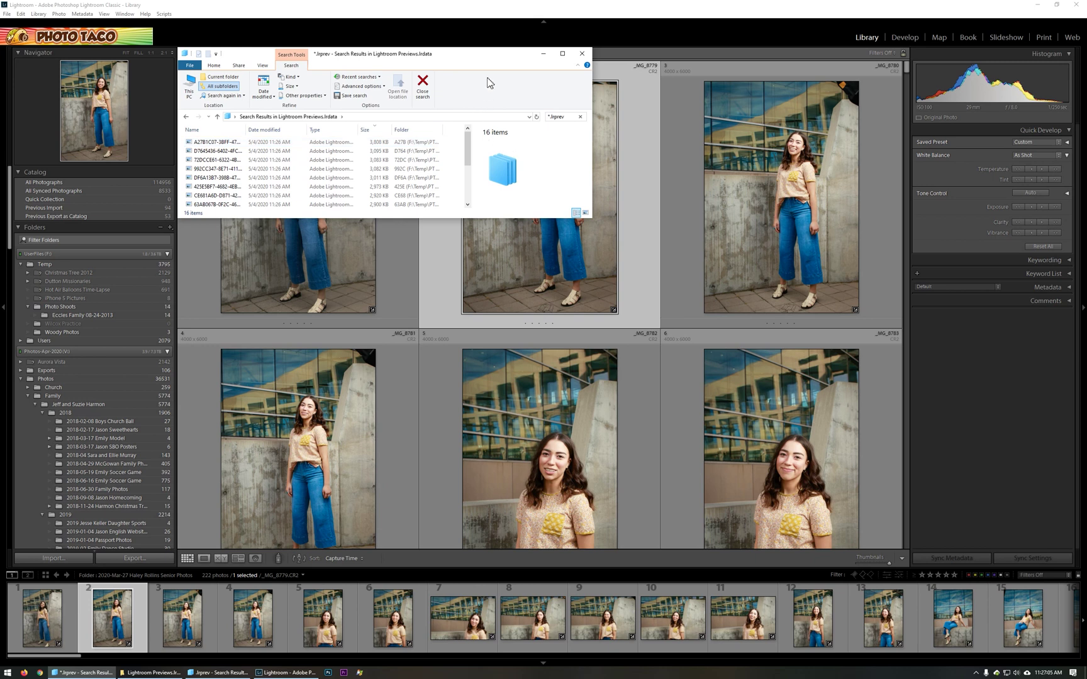
pyautogui.click(418, 6)
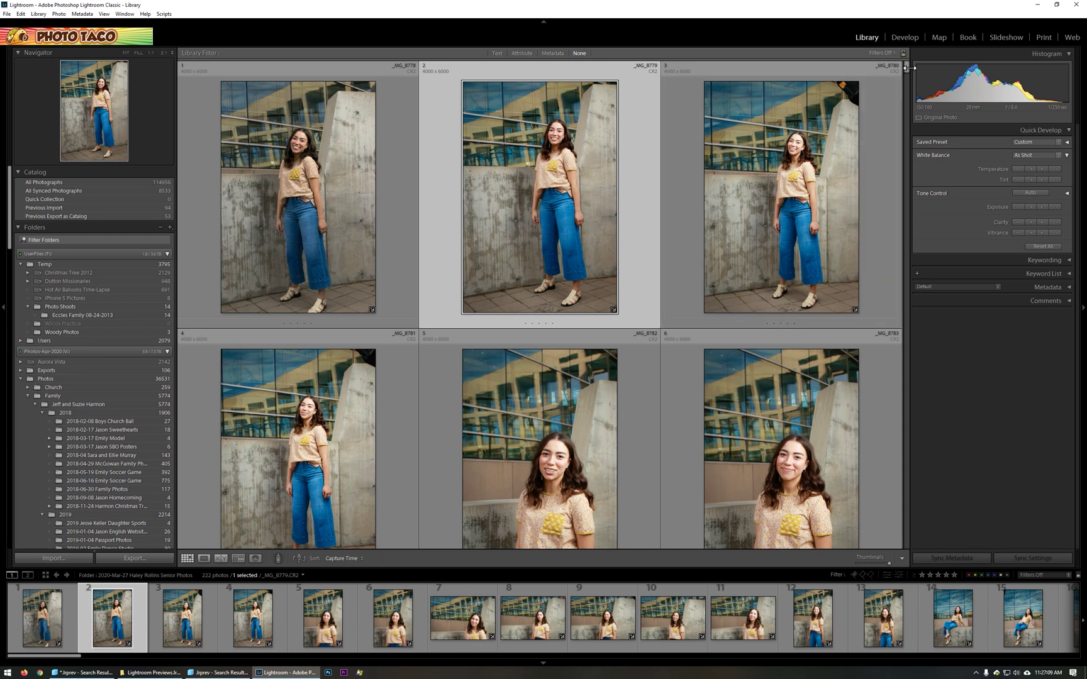
# Step: Scroll the filmstrip back so thumbnails for photos 105–119 render in the Library grid
pyautogui.moveTo(906, 71); pyautogui.dragTo(883, 560)
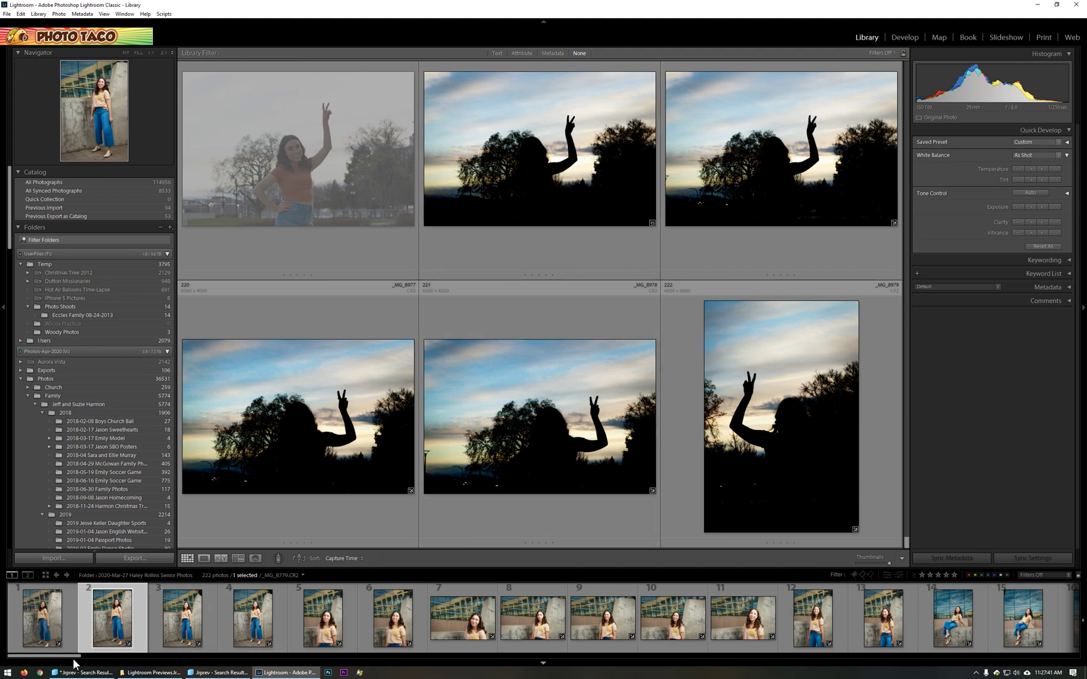
pyautogui.scroll(-2, 100, 660)
pyautogui.moveTo(108, 664); pyautogui.dragTo(1069, 657)
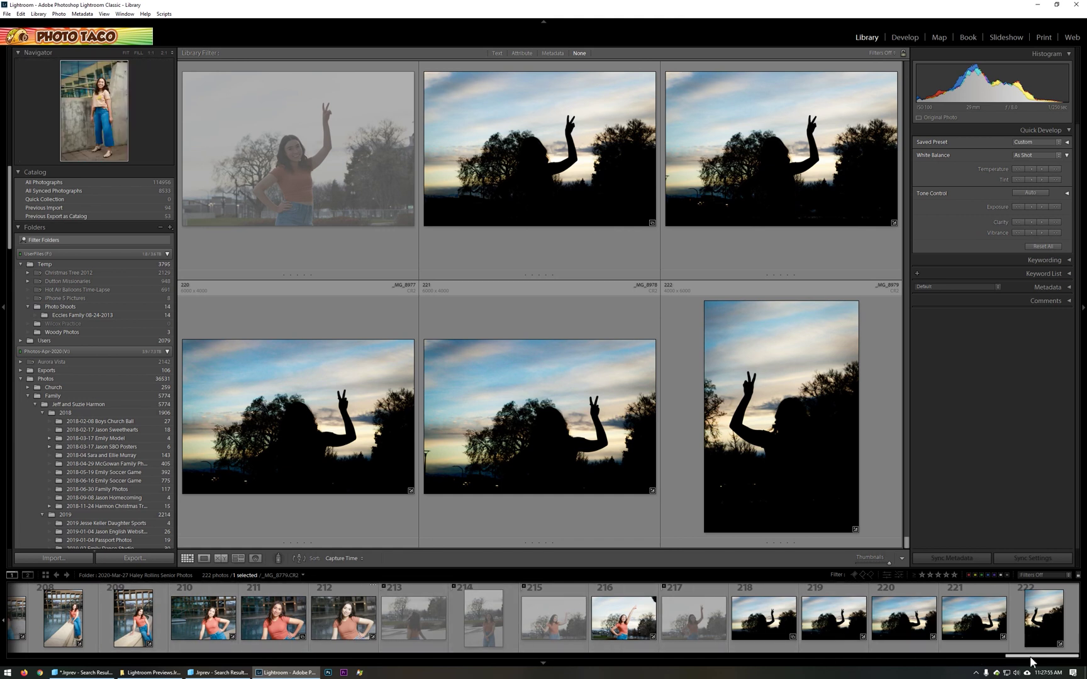
pyautogui.moveTo(1006, 656); pyautogui.dragTo(533, 666)
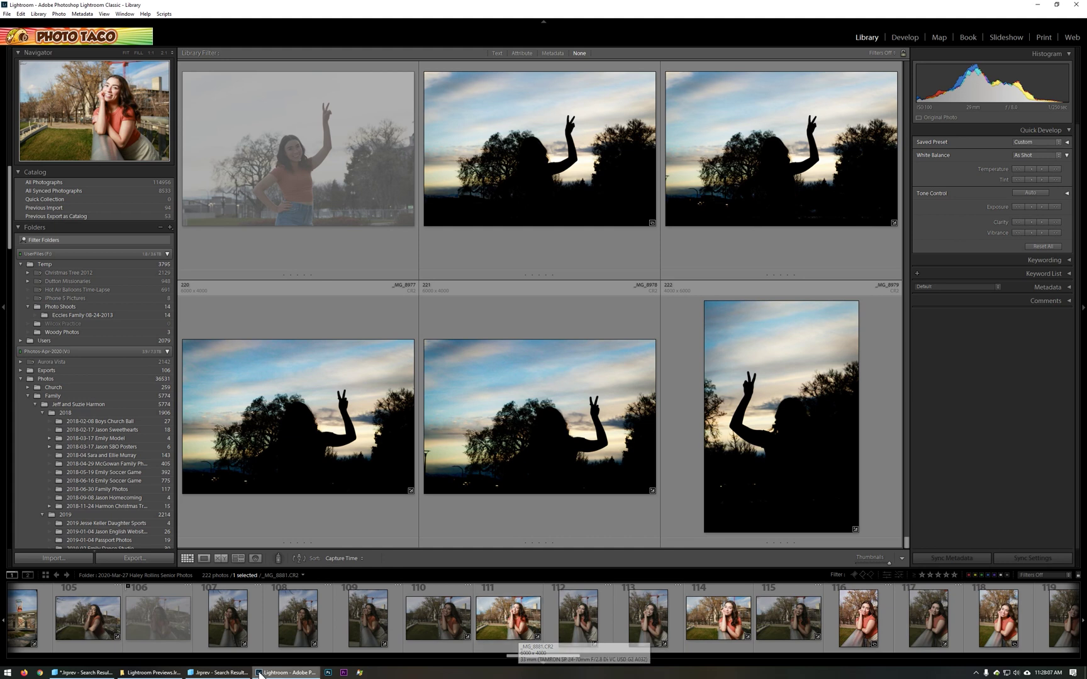
# Step: Refresh the *.lrprev search to count 48 previews, then return to Lightroom's Library menu
pyautogui.click(81, 672)
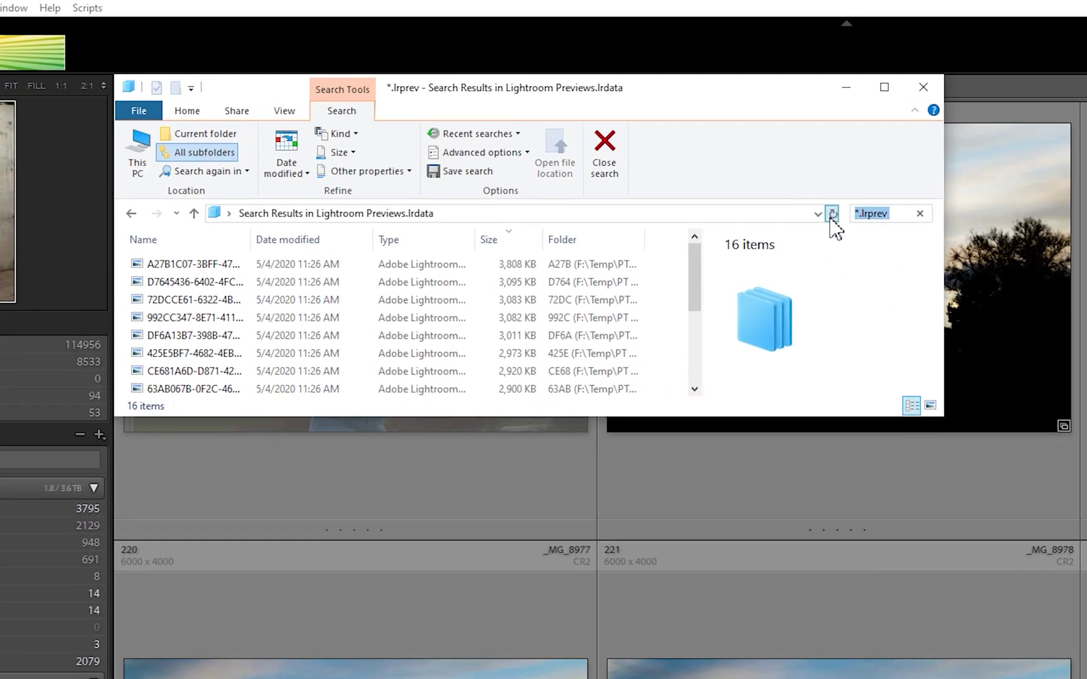
pyautogui.click(831, 215)
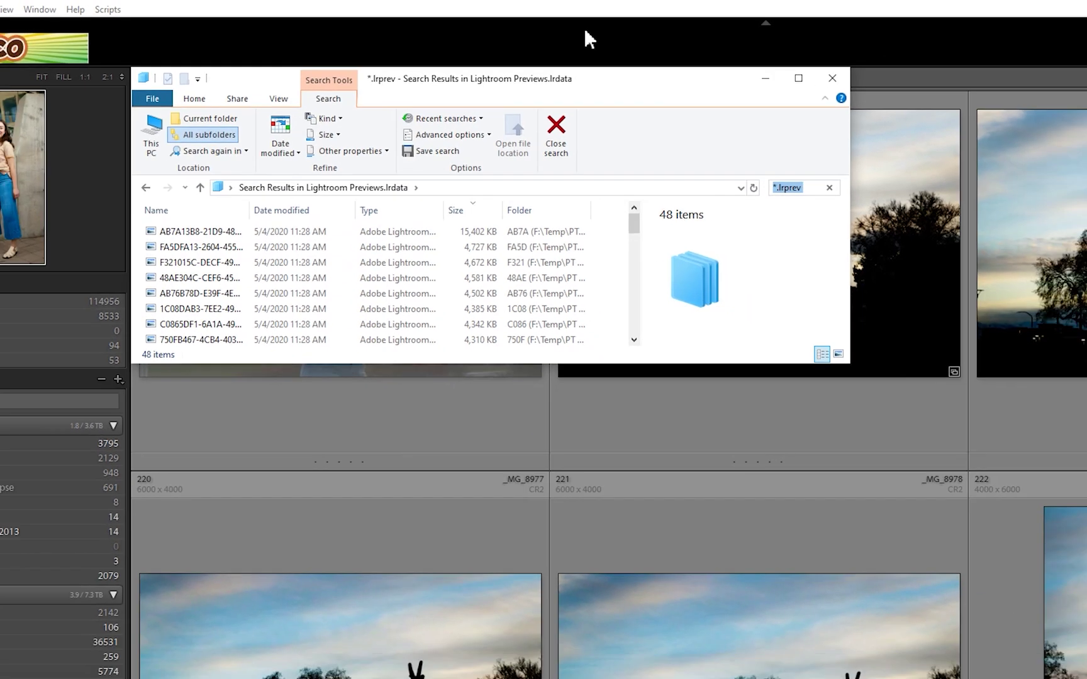
pyautogui.click(635, 41)
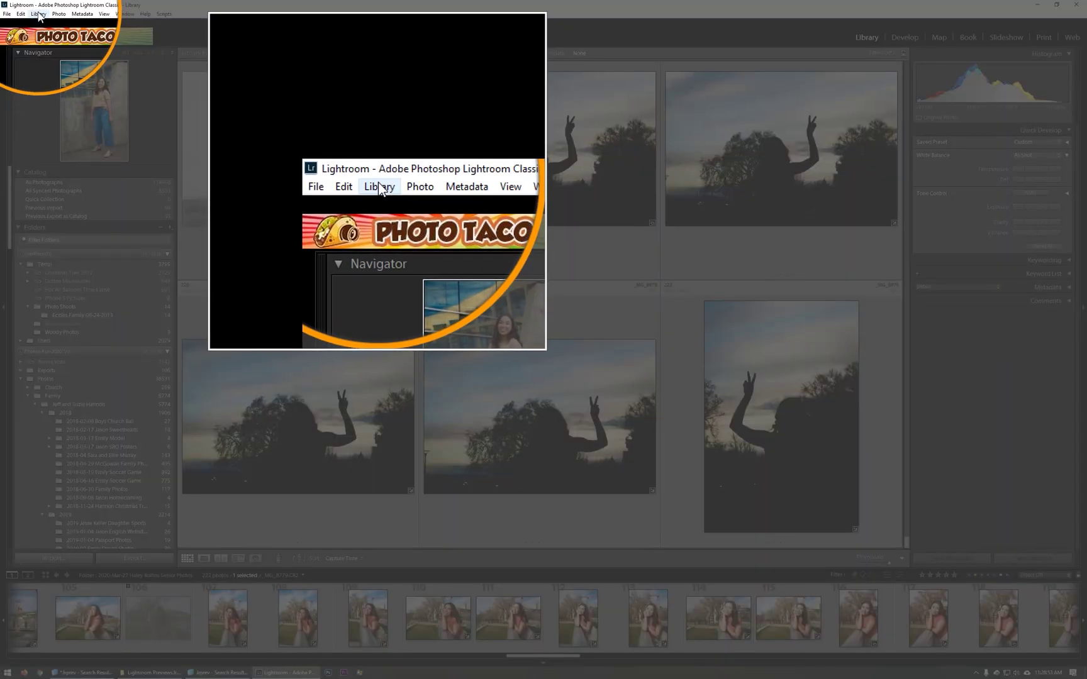
pyautogui.click(38, 13)
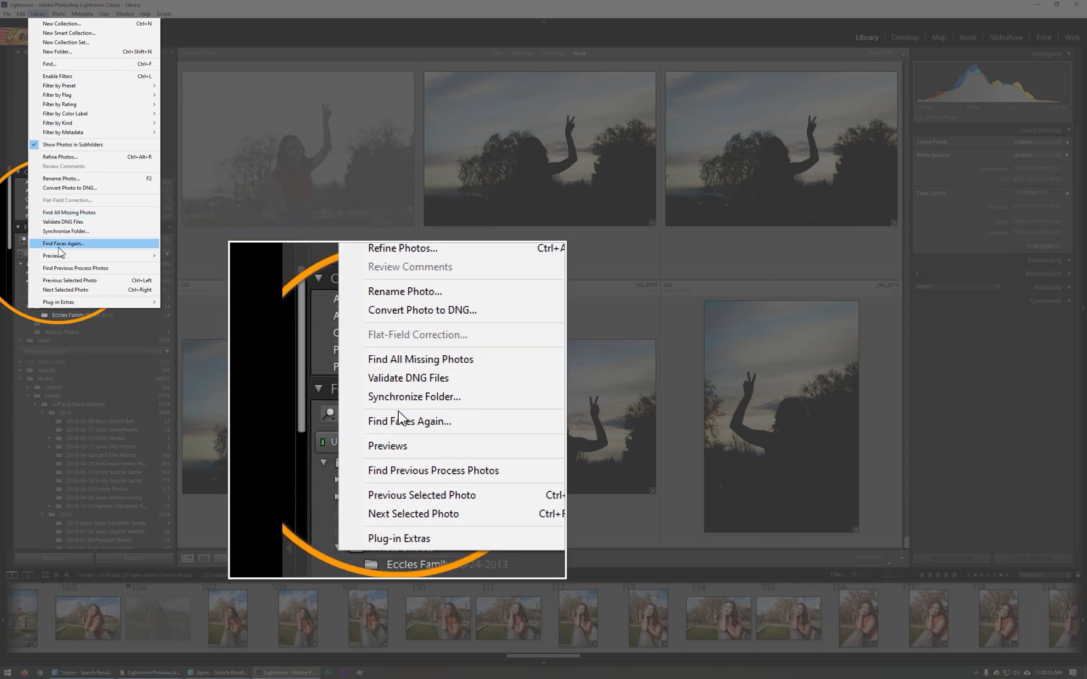
# Step: Show the Library > Previews submenu with its build and smart-preview options
pyautogui.moveTo(95, 255)
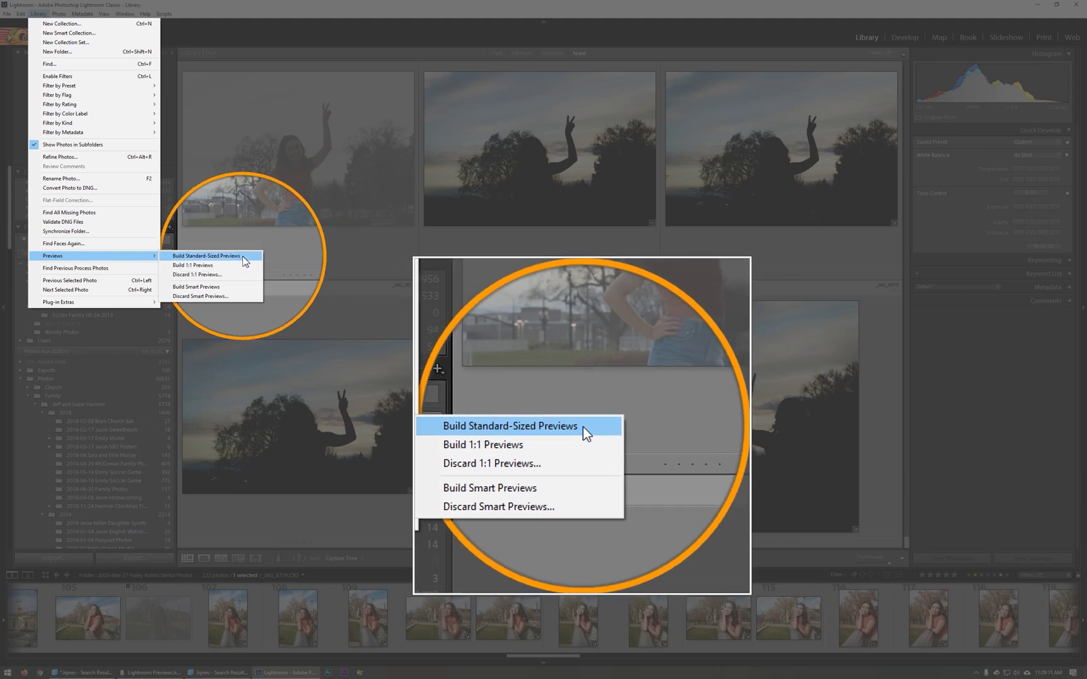
# Step: Choose Build Standard-Sized Previews to reach the build-all-or-selected confirmation
pyautogui.click(242, 257)
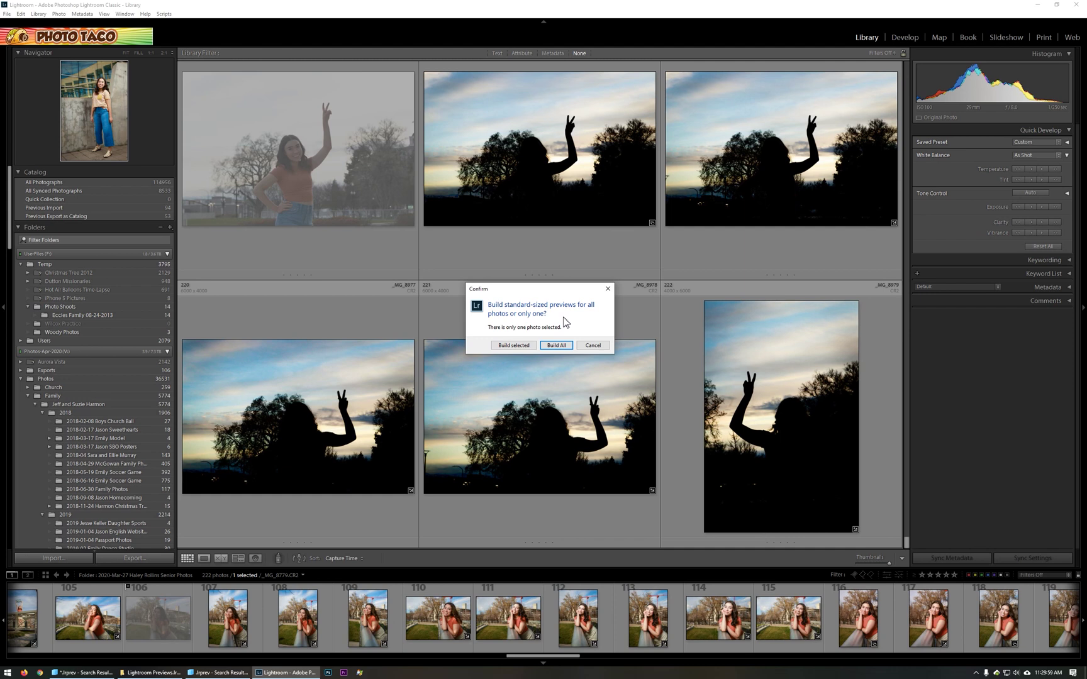
# Step: Build standard-sized previews for all 222 photos and follow progress in the Activity Center
pyautogui.click(554, 348)
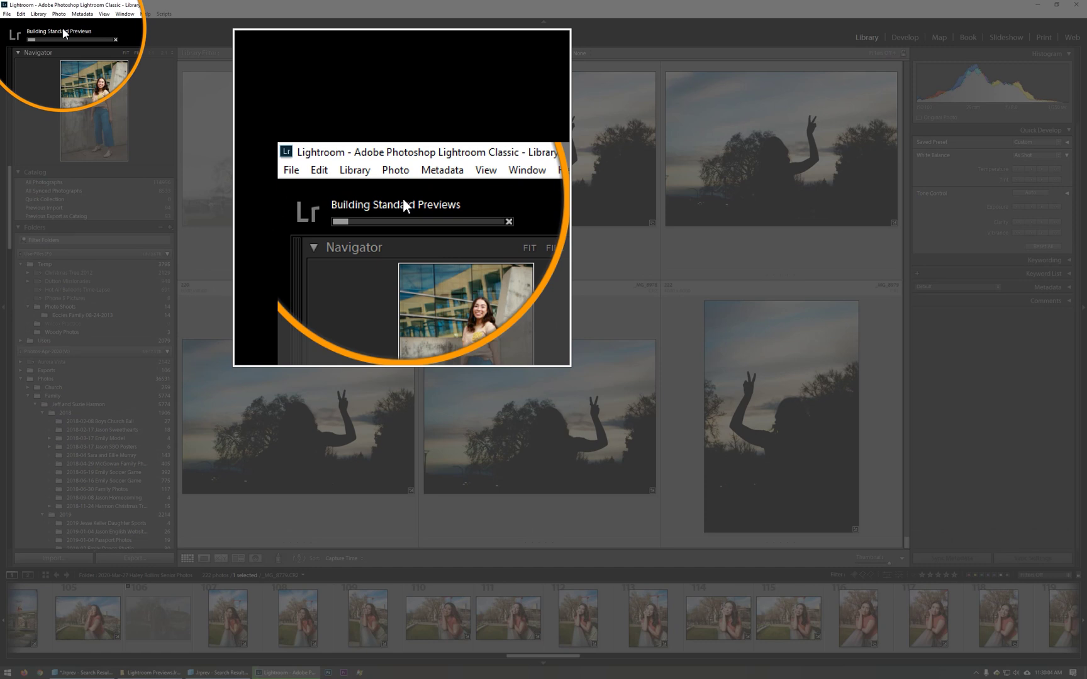
pyautogui.click(63, 28)
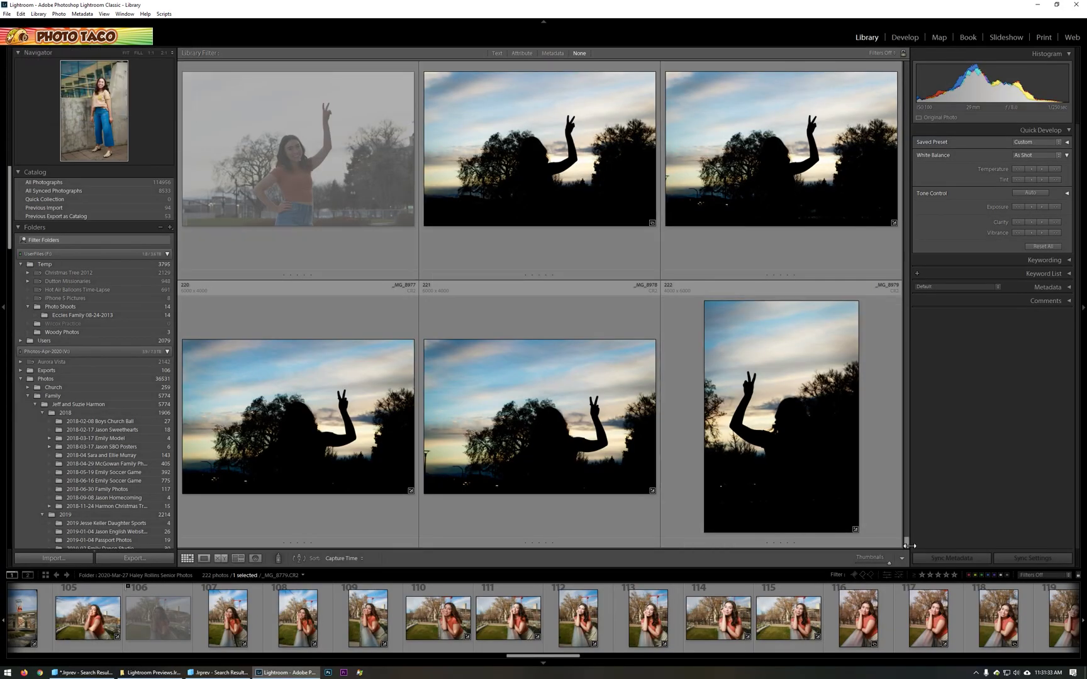
pyautogui.moveTo(908, 544); pyautogui.dragTo(904, 317)
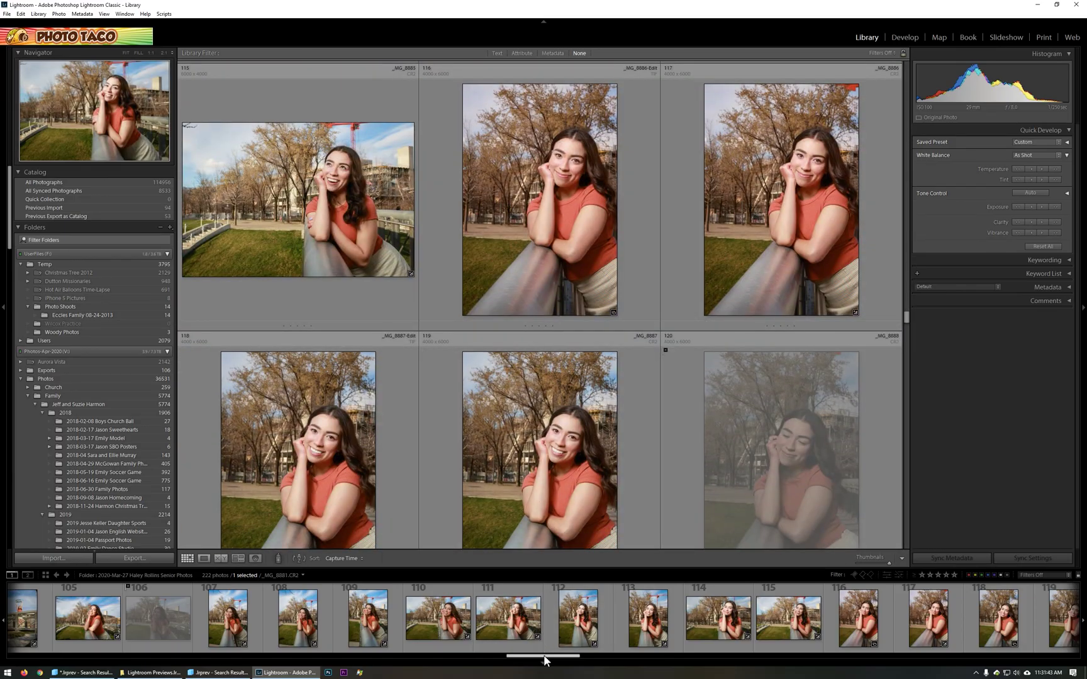
pyautogui.moveTo(544, 654); pyautogui.dragTo(709, 665)
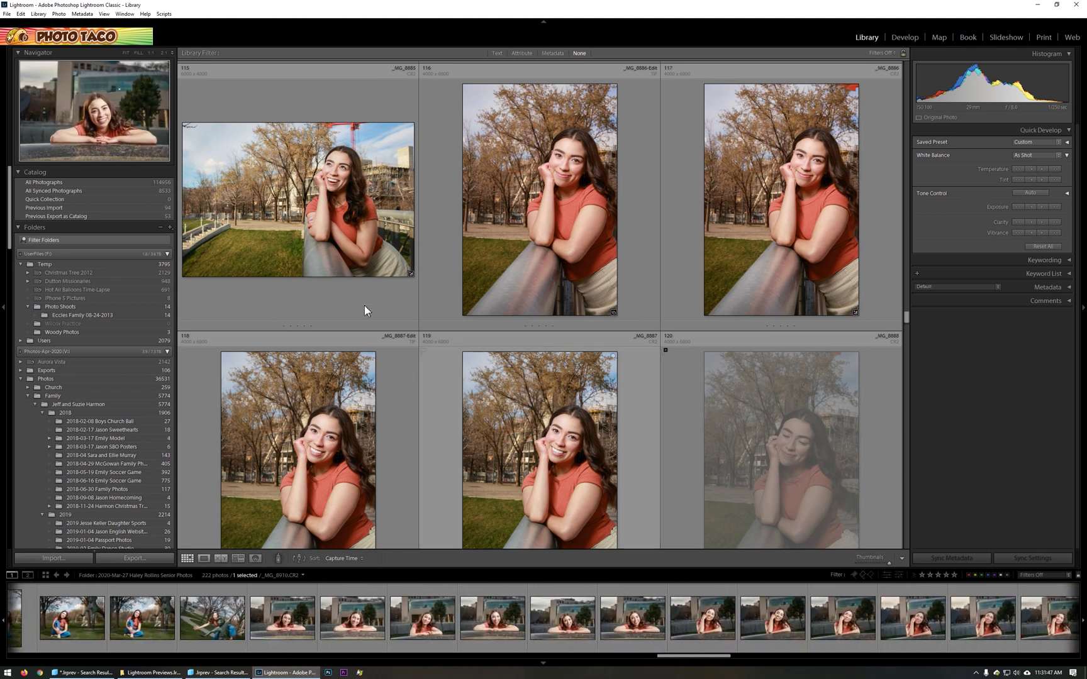
# Step: Show photo 136, the girl beside the statue, in Loupe view zoomed to 1:1 on her face
pyautogui.press('e')
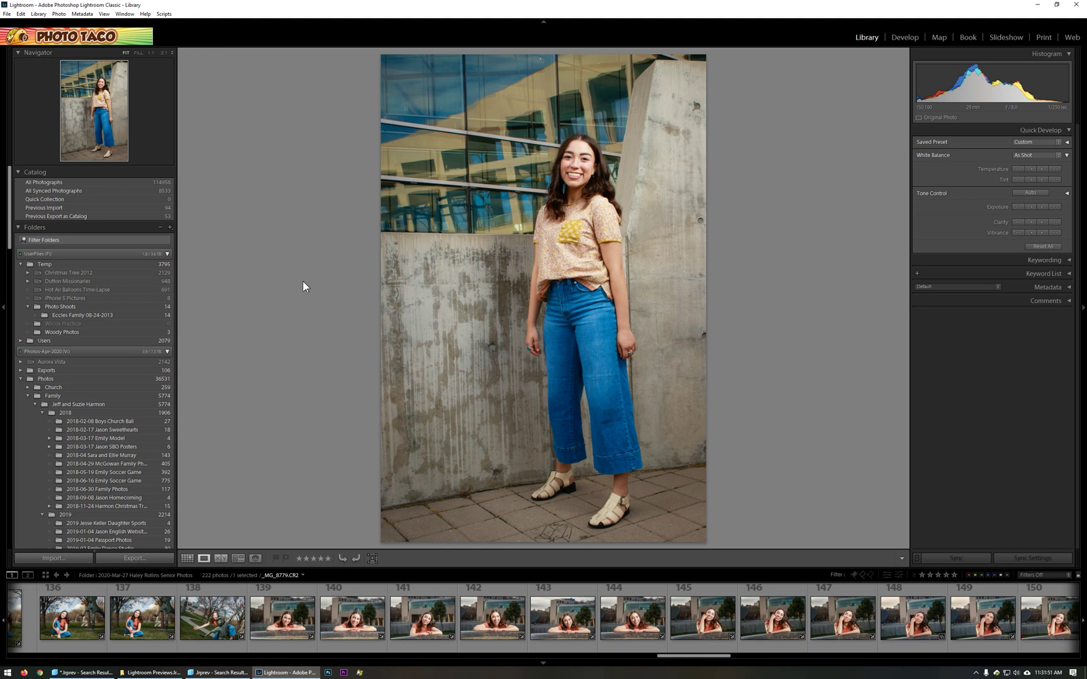
pyautogui.click(155, 628)
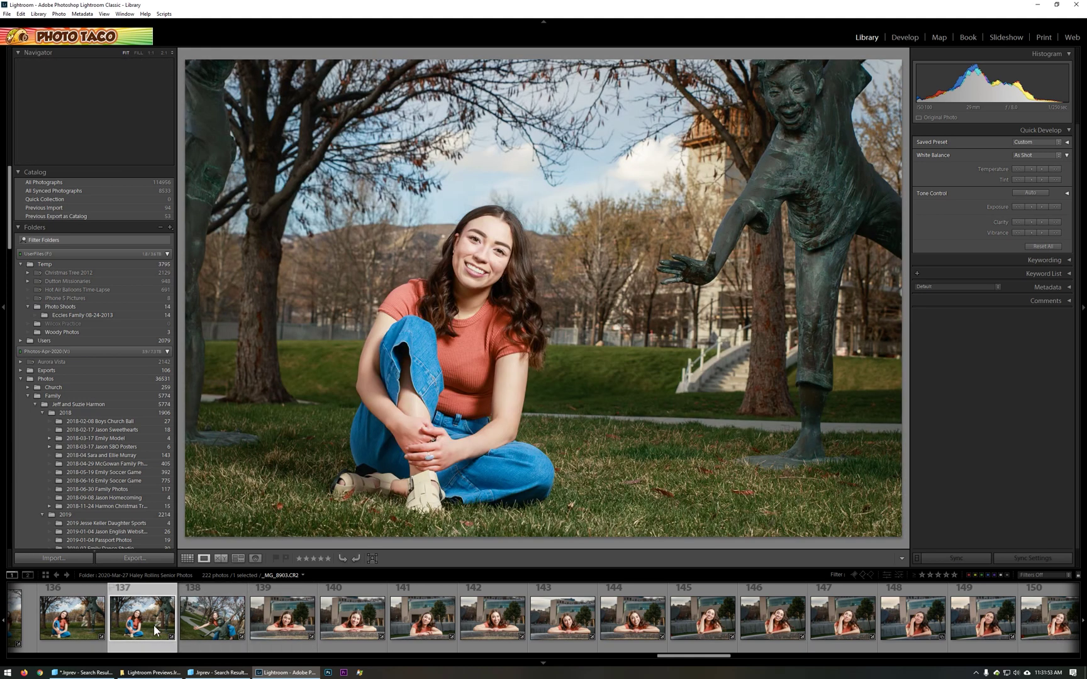
pyautogui.press('Right')
pyautogui.press('Right')
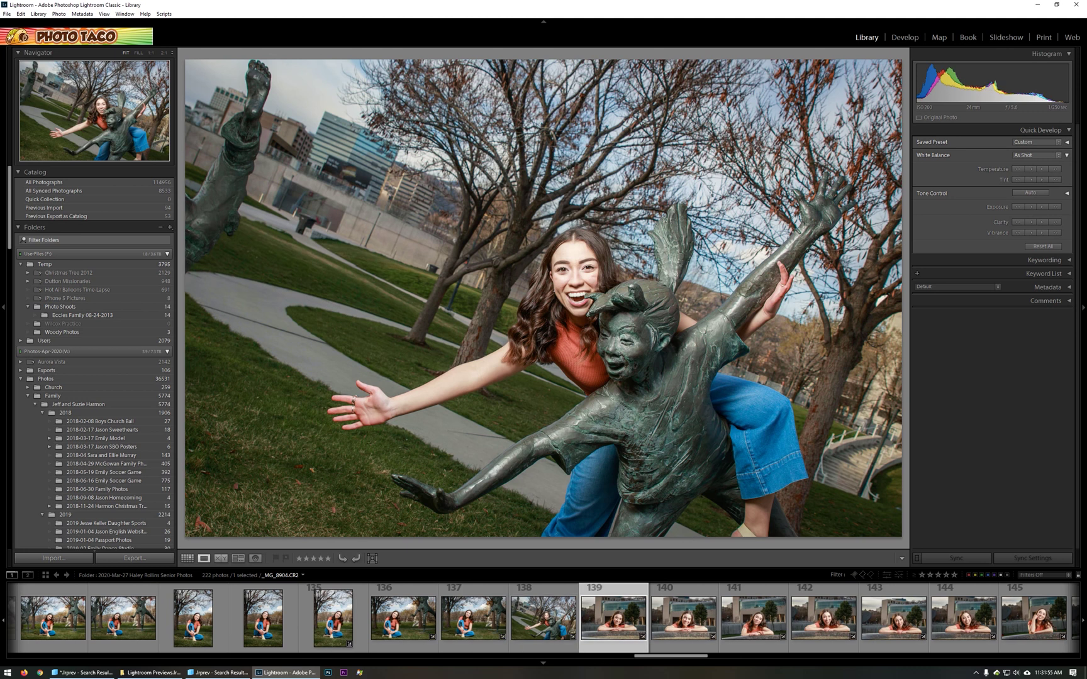
pyautogui.press('Left')
pyautogui.press('Left')
pyautogui.press('Left')
pyautogui.press('Left')
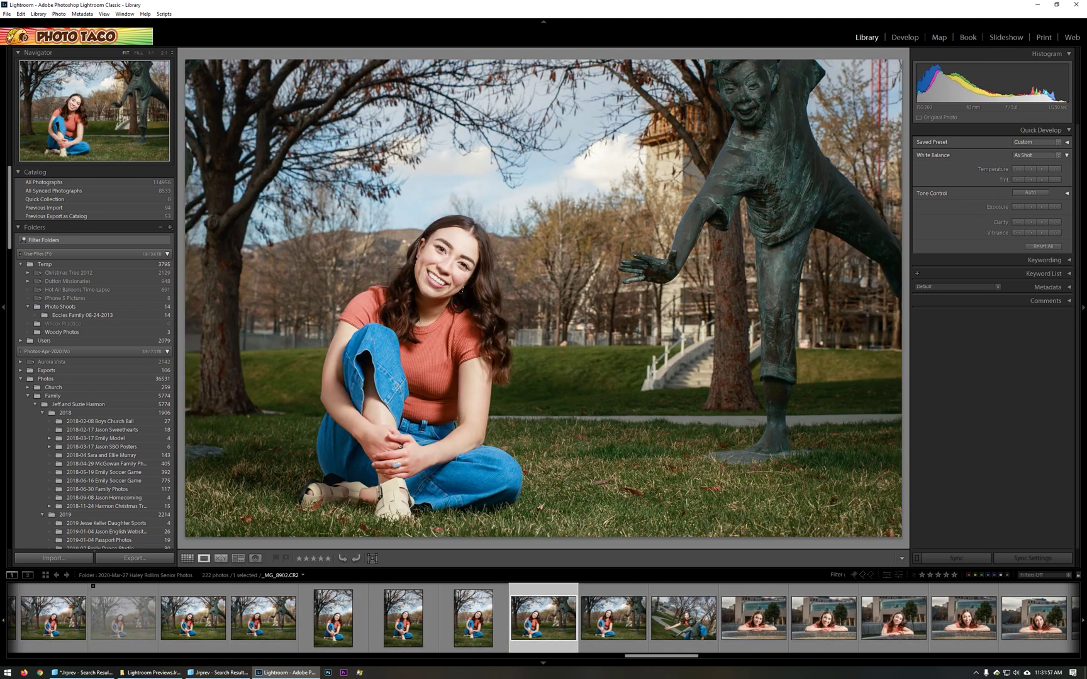
pyautogui.press('Right')
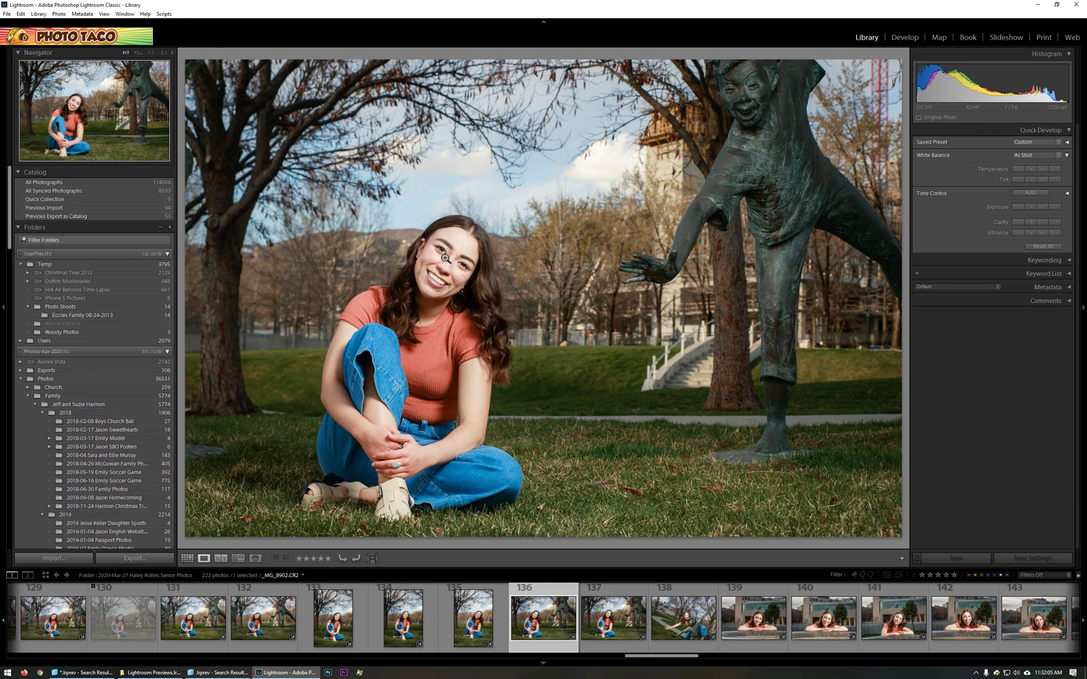
pyautogui.click(445, 258)
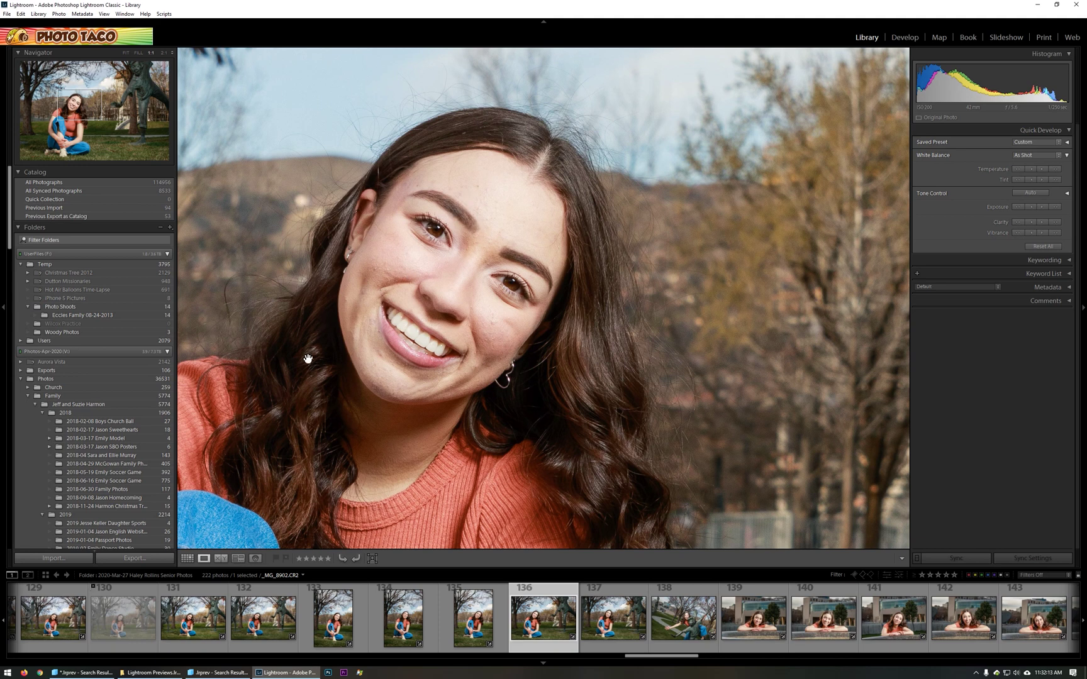
pyautogui.click(84, 674)
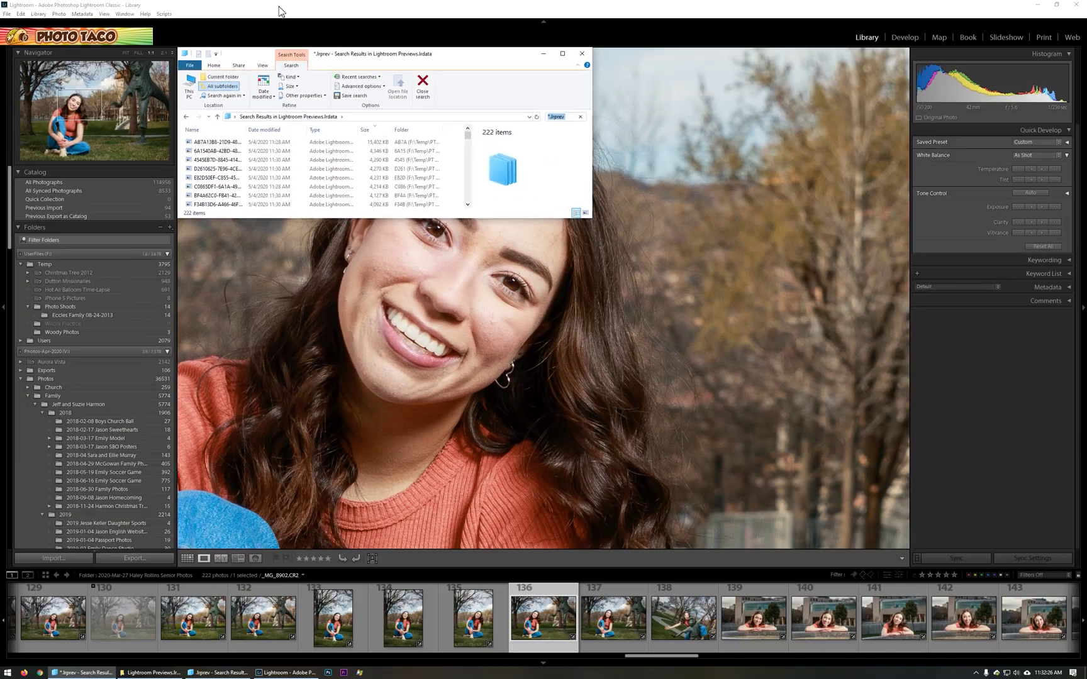
# Step: Check the *.lrprev search shows 222 items, then bring Lightroom with photo 136 forward
pyautogui.click(316, 2)
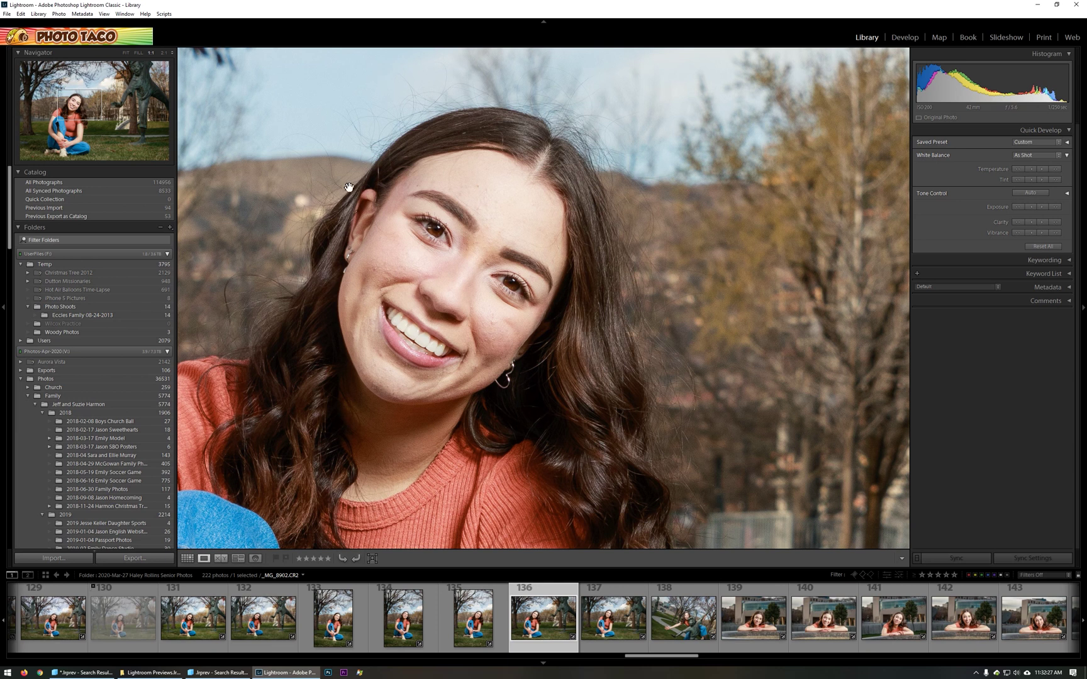